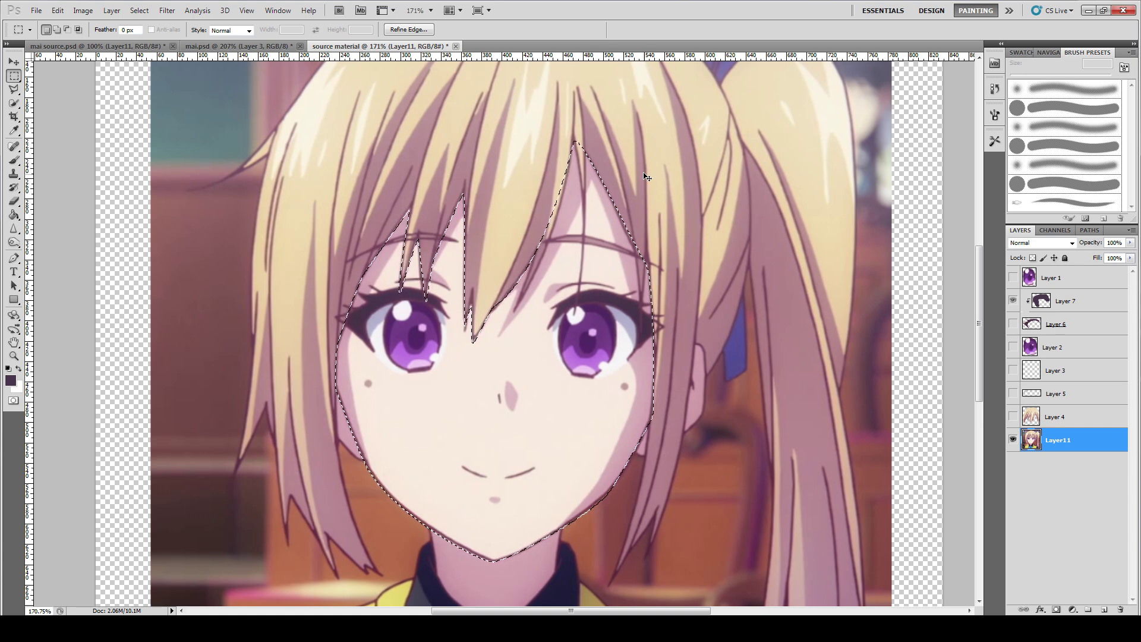
Step: Try copying the selected face area to a new layer and moving it aside, and undo back to the unselected outline
key(ctrl+j)
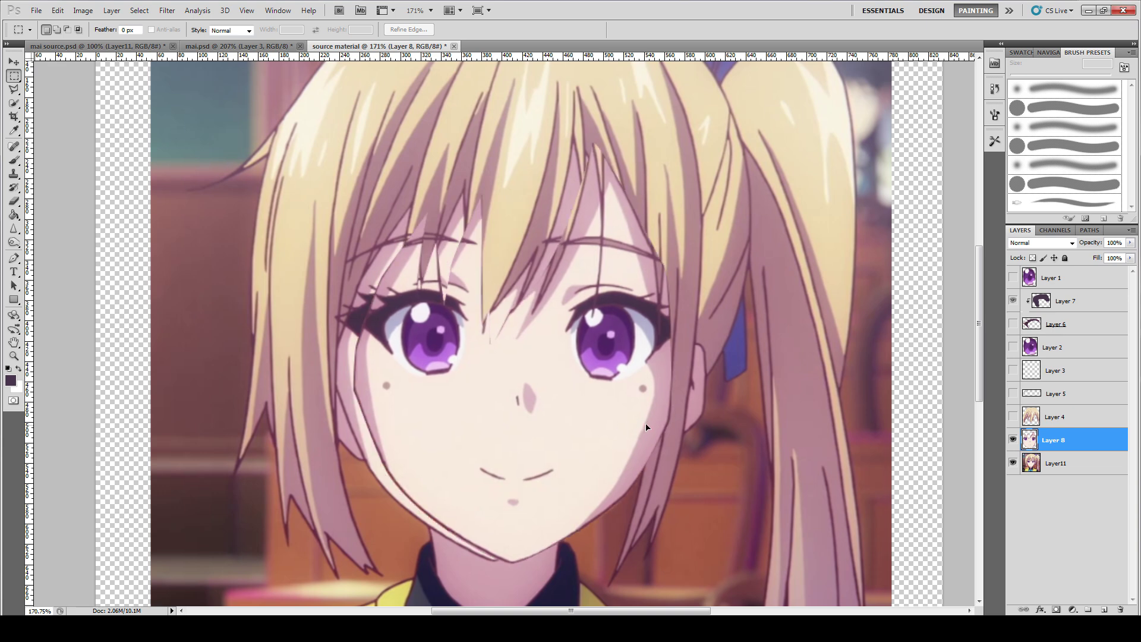
drag(646, 427, 739, 450)
key(ctrl+z)
drag(567, 437, 467, 431)
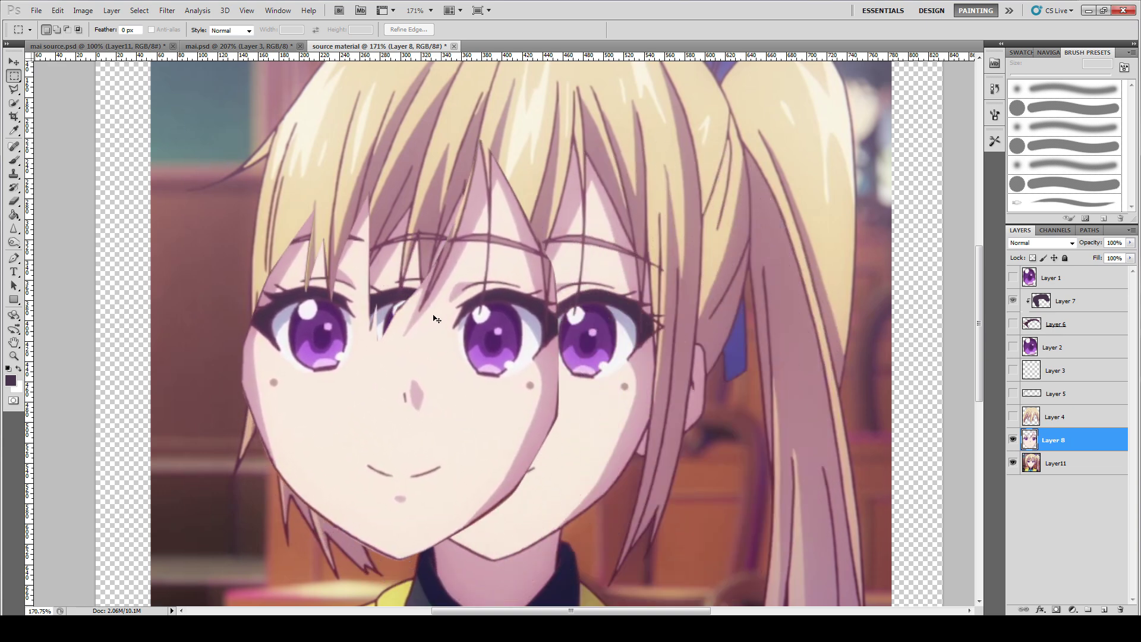
key(ctrl+z)
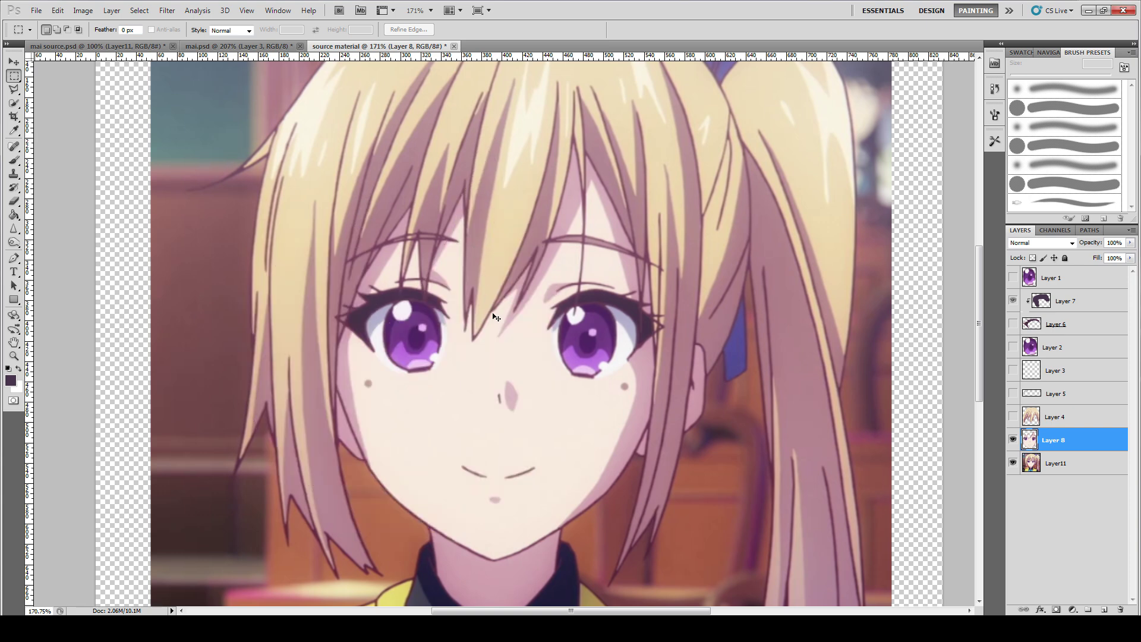
drag(534, 368, 569, 382)
key(ctrl+z)
key(ctrl+alt+z)
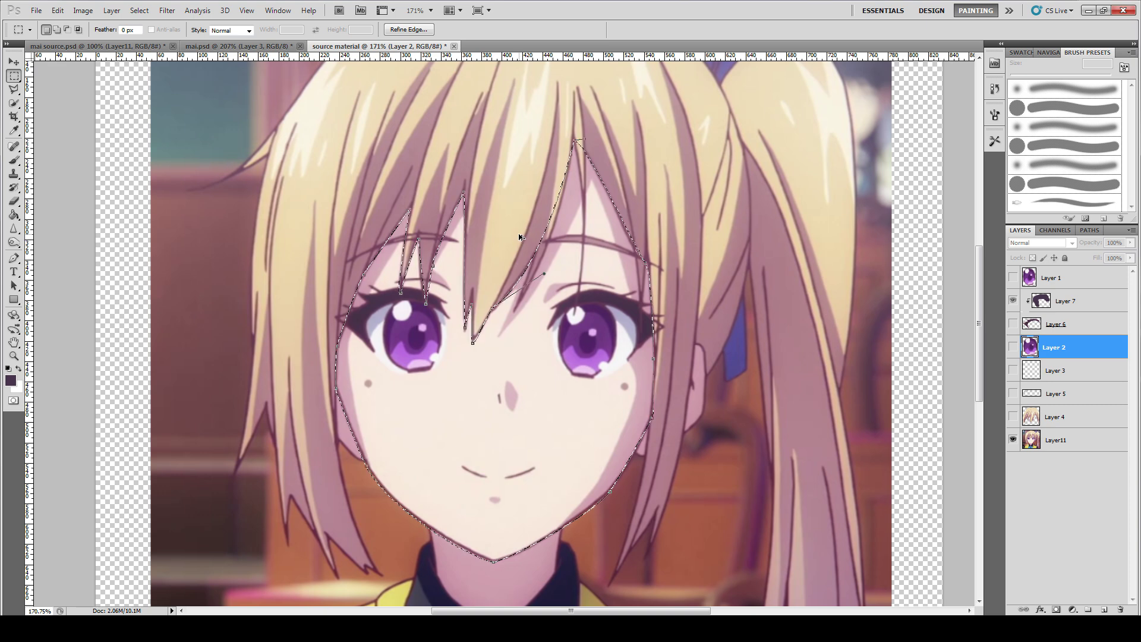
key(ctrl+alt+z)
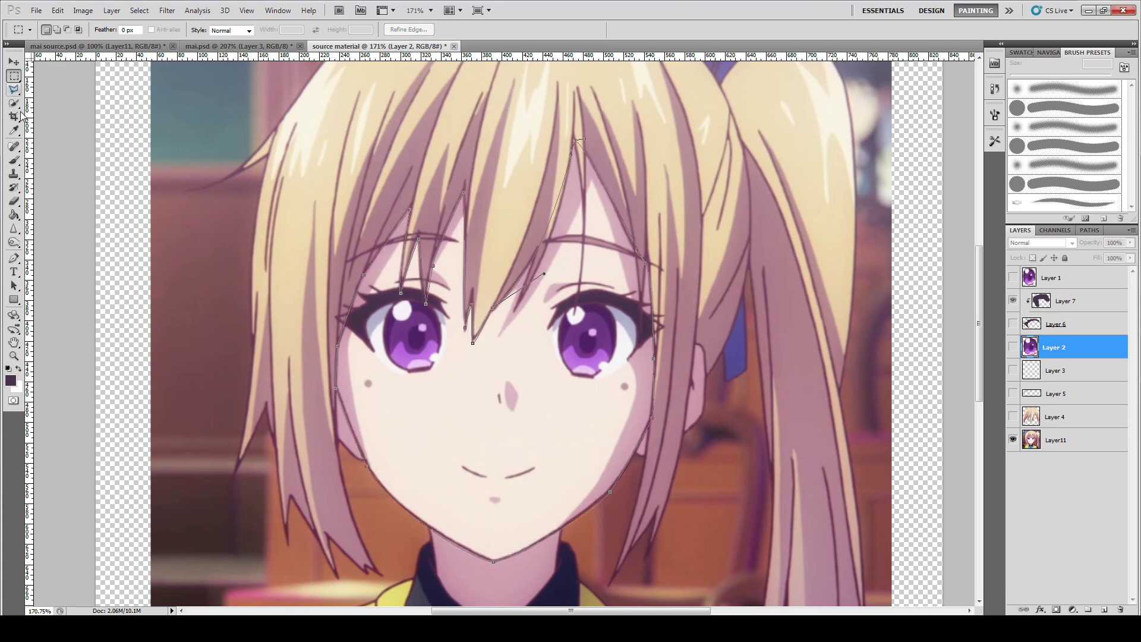
Step: Try tracing the edge of the face and the bang tips with the Pen tool, and dismiss the path
click(13, 258)
drag(389, 318, 402, 359)
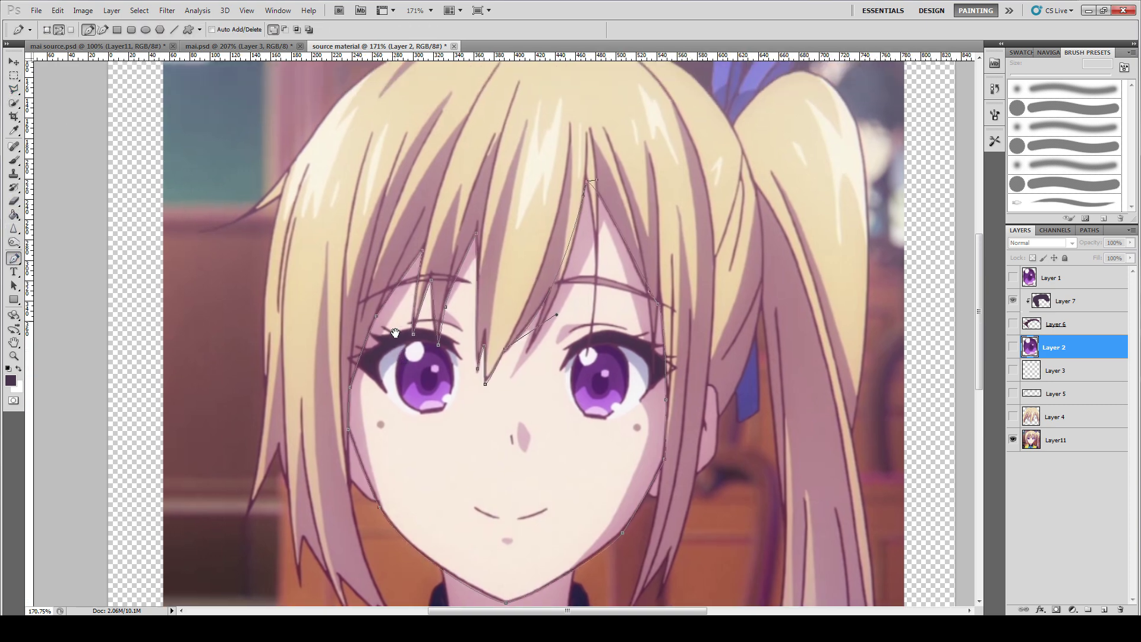
drag(376, 316, 355, 295)
drag(353, 380, 347, 400)
click(348, 429)
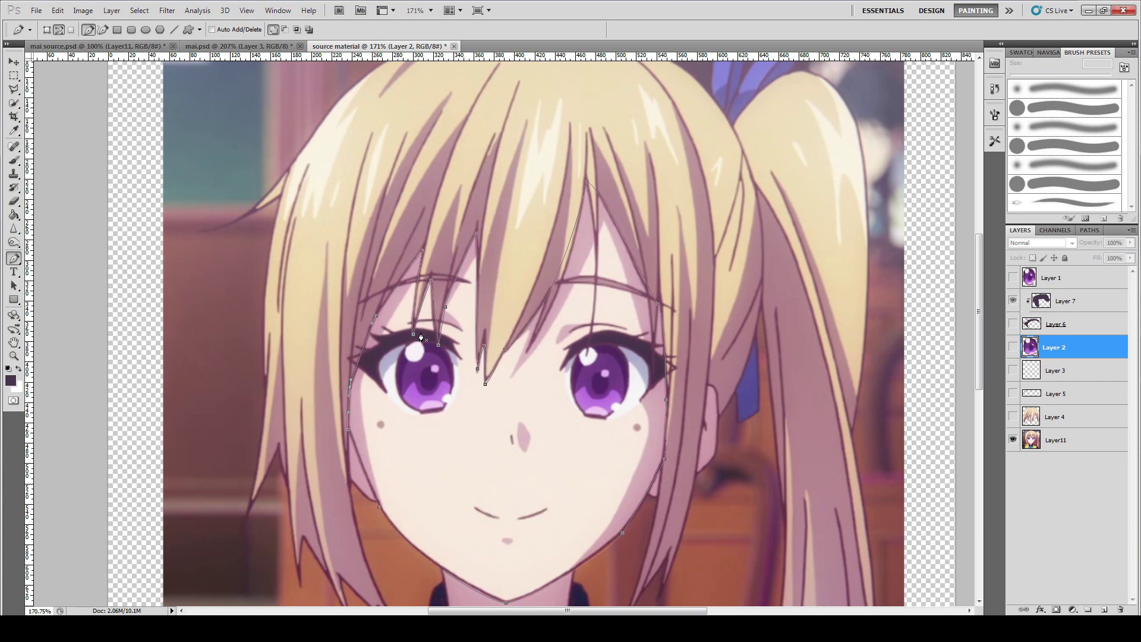
click(414, 337)
ctrl+click(413, 334)
ctrl+click(439, 348)
key(Return)
key(ctrl+z)
key(Return)
Step: On Layer11, trace the jawline with the Pen tool from the left cheek through the chin to the right cheek
click(1045, 439)
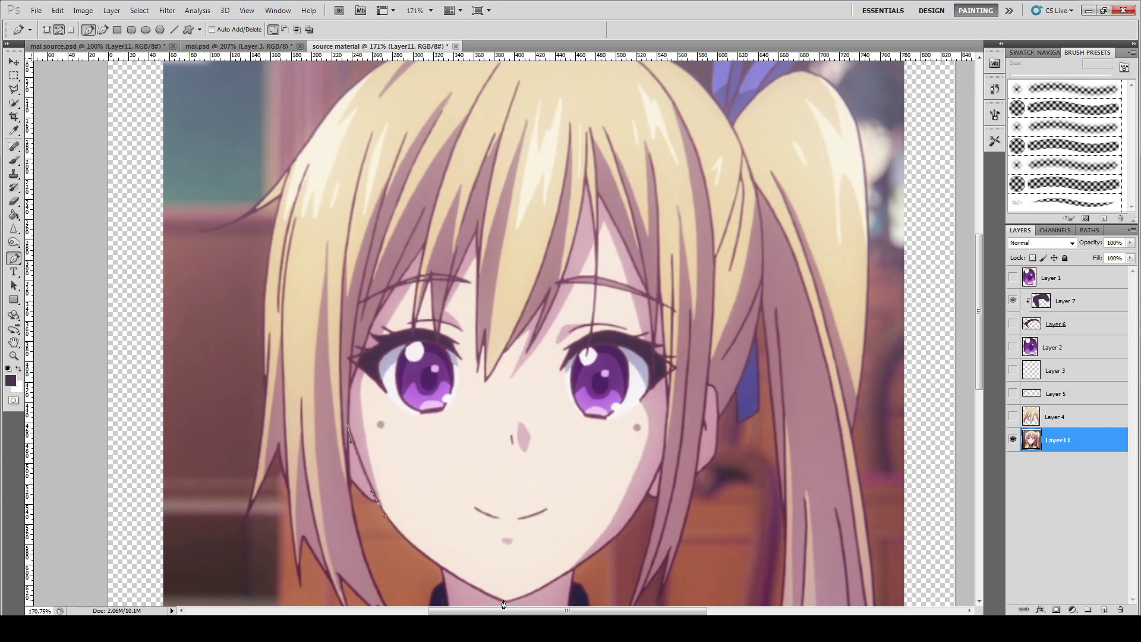
drag(503, 604, 514, 603)
mouse_move(385, 520)
mouse_down()
mouse_move(390, 535)
mouse_move(382, 513)
mouse_up()
ctrl+click(409, 545)
drag(506, 606, 506, 597)
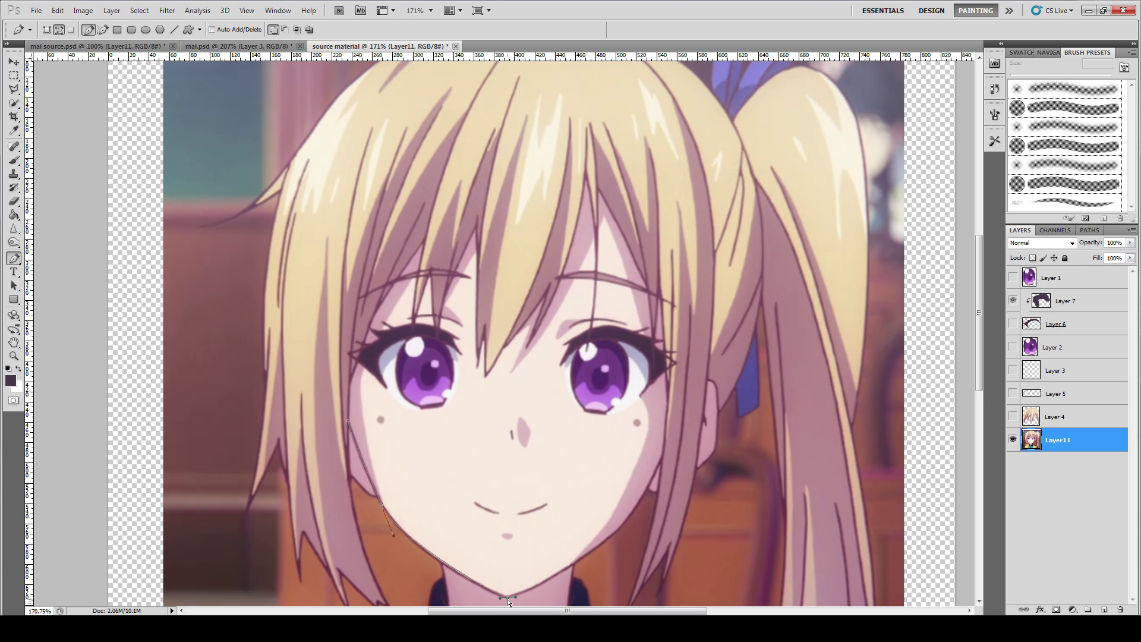
drag(618, 533, 621, 530)
ctrl+click(507, 597)
drag(619, 530, 610, 541)
drag(662, 463, 658, 477)
Step: Extend the path up the right side of the face and over the crown through the hair as a rounded skull shape
drag(714, 222, 702, 141)
scroll(634, 150, up, 4)
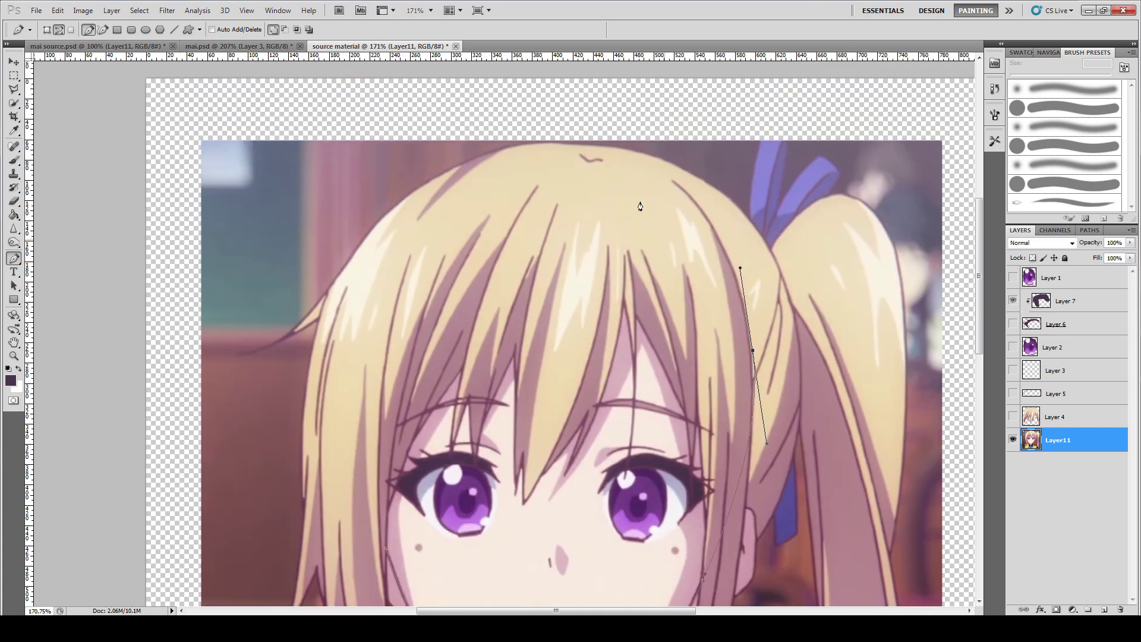
drag(568, 167, 504, 157)
key(ctrl+z)
drag(602, 159, 502, 153)
drag(411, 243, 389, 300)
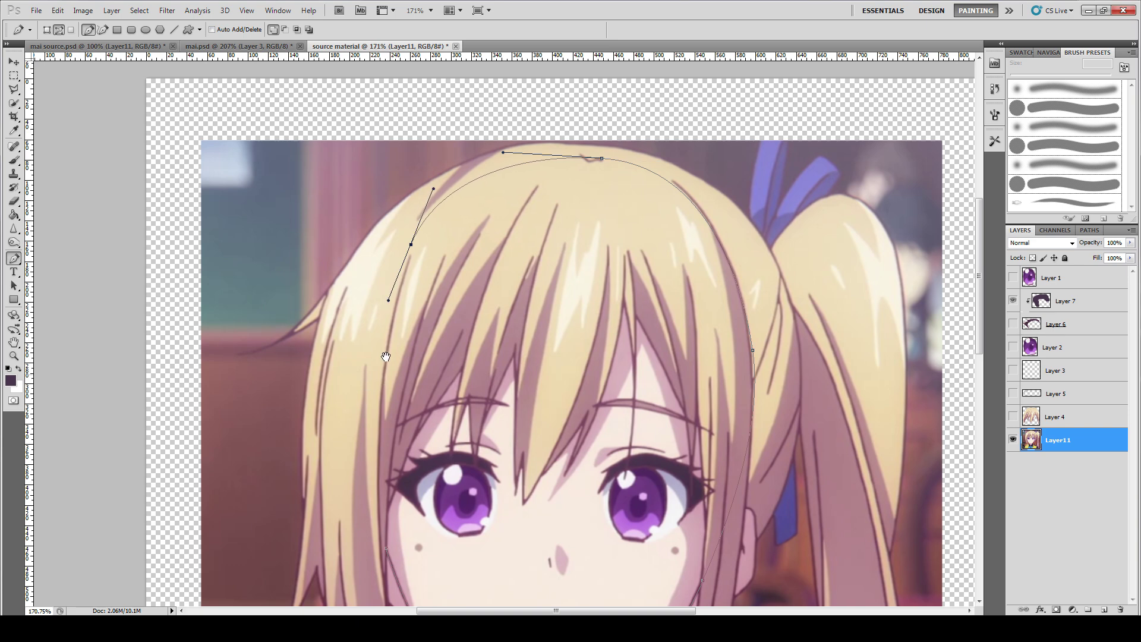
Step: Close the head path at its starting point by the left cheek and reshape the curve along the left side
drag(385, 356, 403, 281)
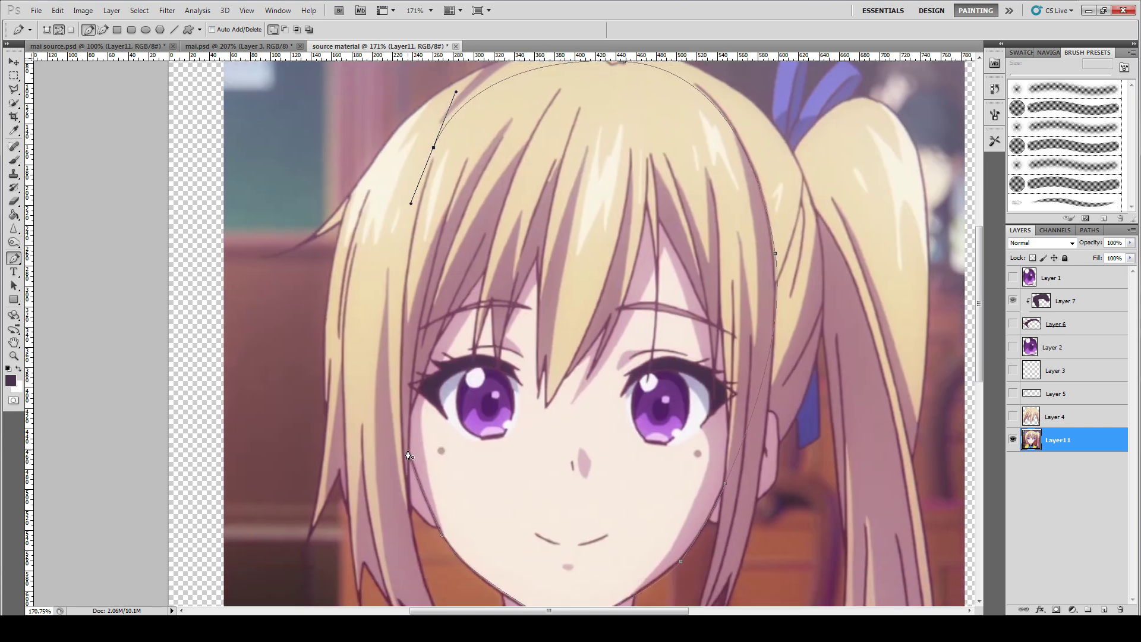
click(408, 455)
ctrl+click(407, 455)
drag(410, 205, 381, 269)
drag(449, 215, 409, 215)
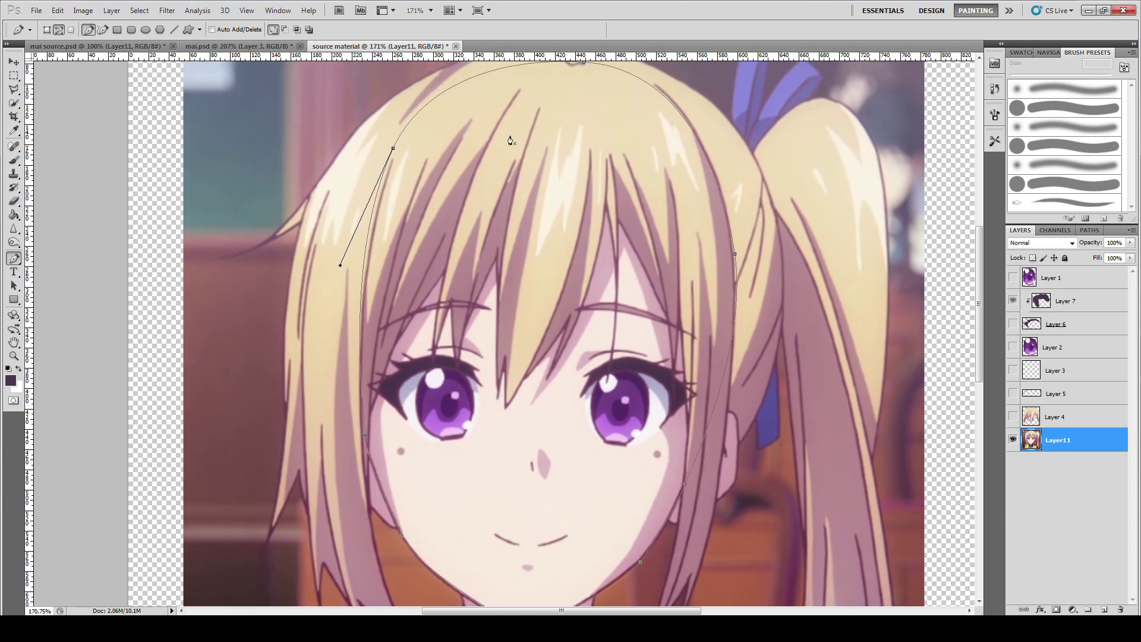
Step: Try repositioning the path's anchor at the crown of the head
scroll(551, 162, up, 3)
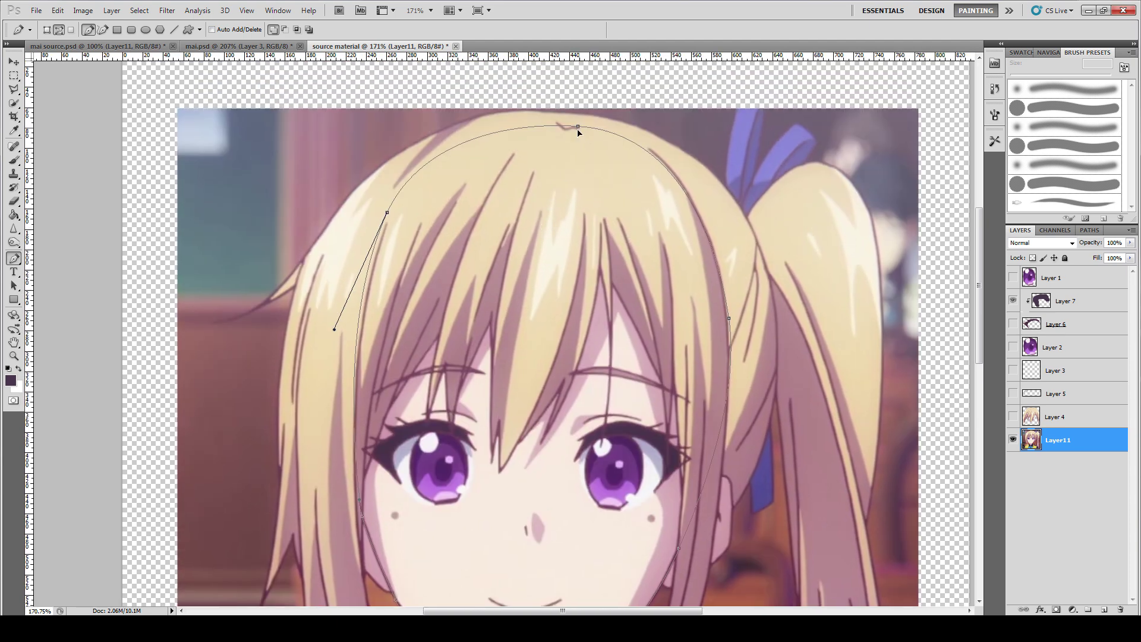
drag(577, 130, 575, 151)
key(ctrl+z)
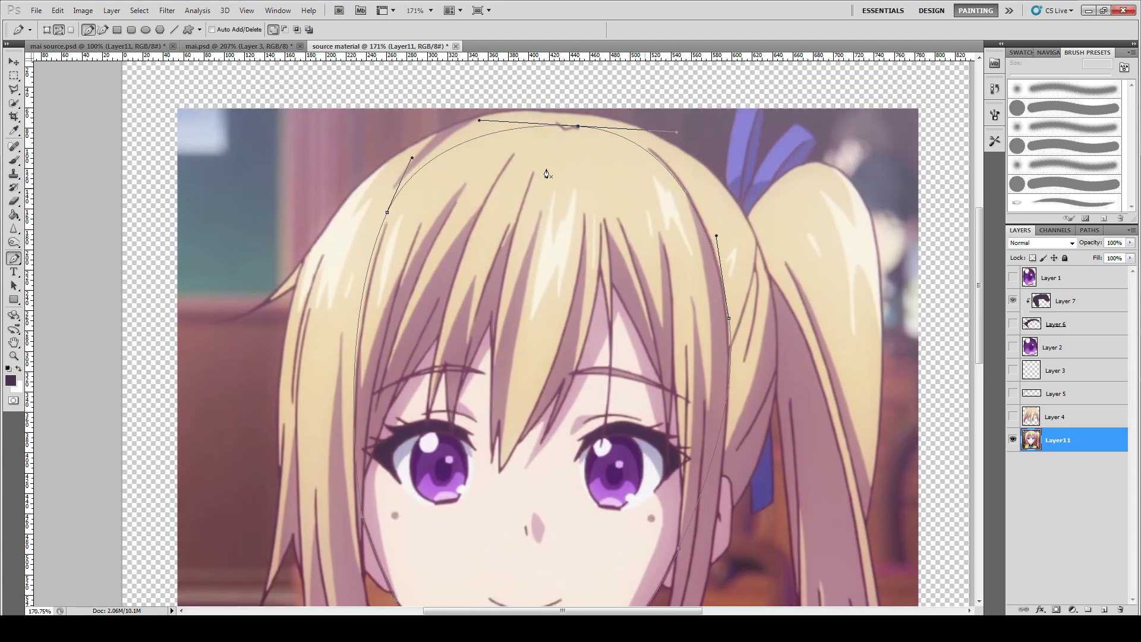
Step: Convert the closed head path into a new anti-aliased selection
drag(492, 429, 539, 321)
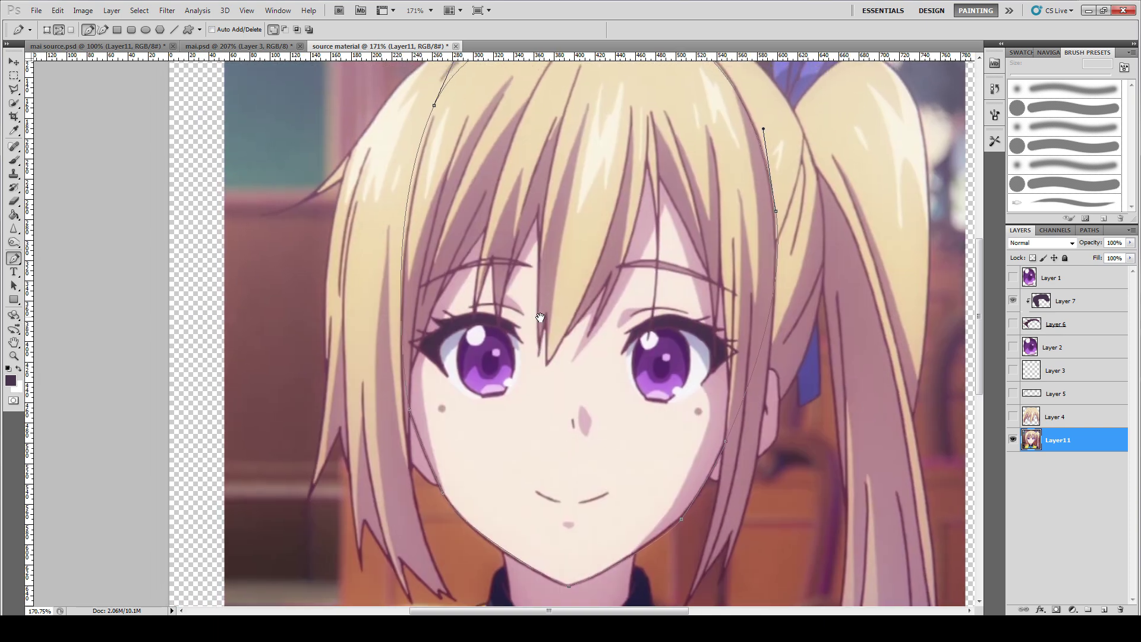
right_click(579, 375)
click(606, 410)
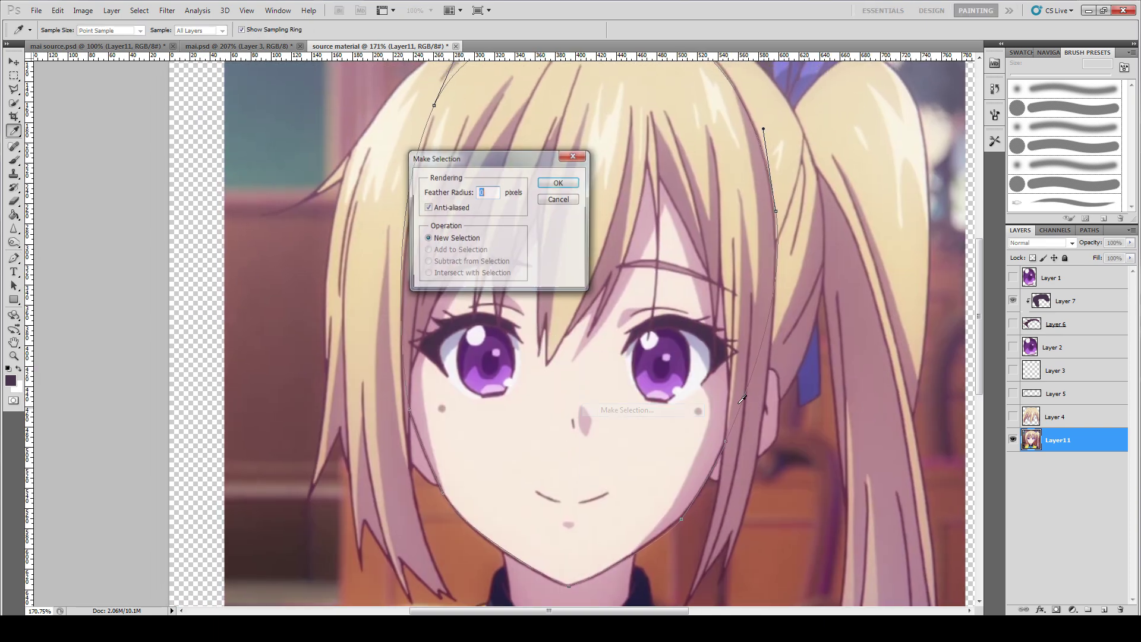
click(564, 191)
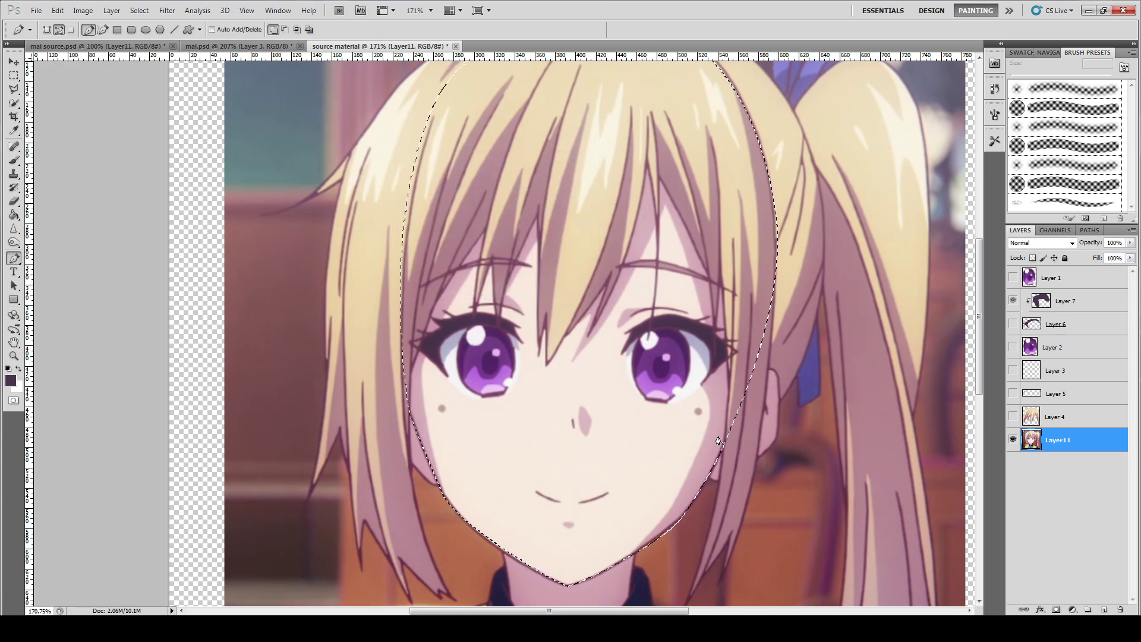
Step: Copy the selected head shape to its own layer and hide Layer11
key(ctrl+j)
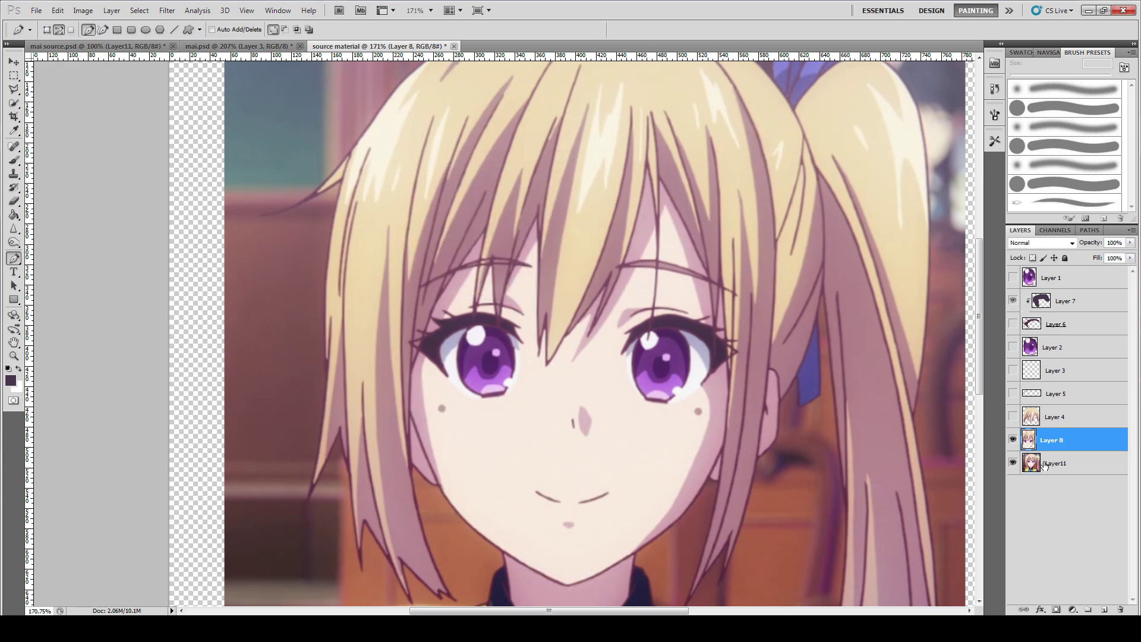
click(1012, 462)
drag(640, 412, 643, 457)
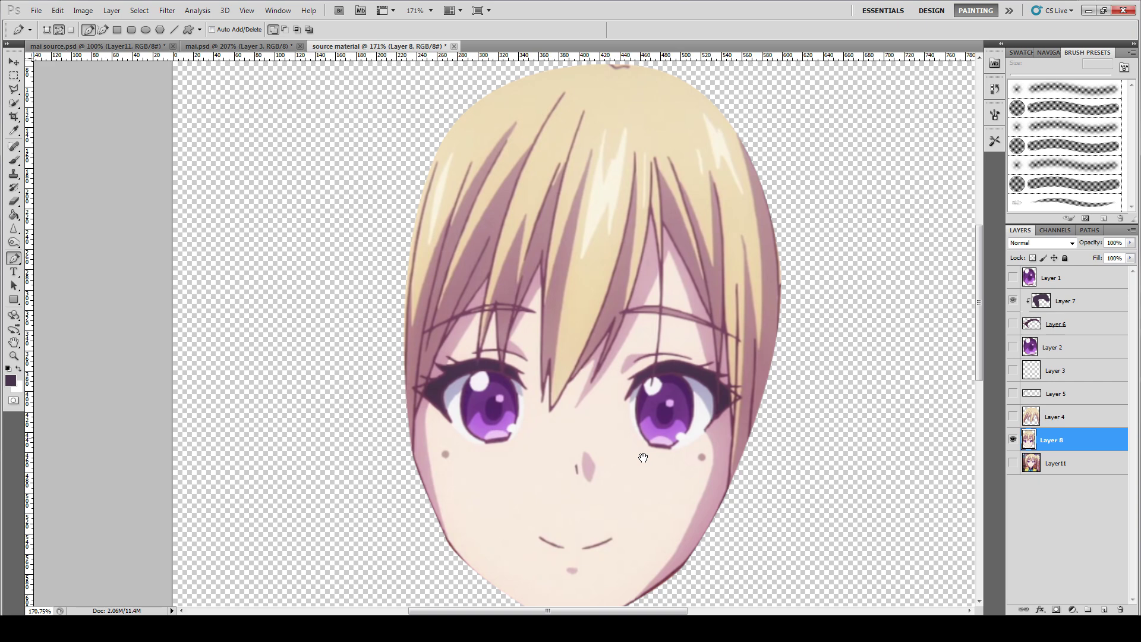
Step: Sample the light skin colour for the Brush and try painting over the eyes and bangs on the head copy
click(13, 159)
alt+click(528, 453)
mouse_move(499, 440)
mouse_down()
mouse_move(502, 346)
mouse_move(509, 363)
mouse_move(449, 409)
mouse_move(449, 397)
mouse_move(486, 352)
mouse_move(532, 379)
mouse_move(571, 347)
mouse_move(578, 393)
mouse_move(559, 418)
mouse_move(595, 373)
mouse_move(627, 402)
mouse_move(647, 399)
mouse_move(656, 463)
mouse_move(678, 442)
mouse_up()
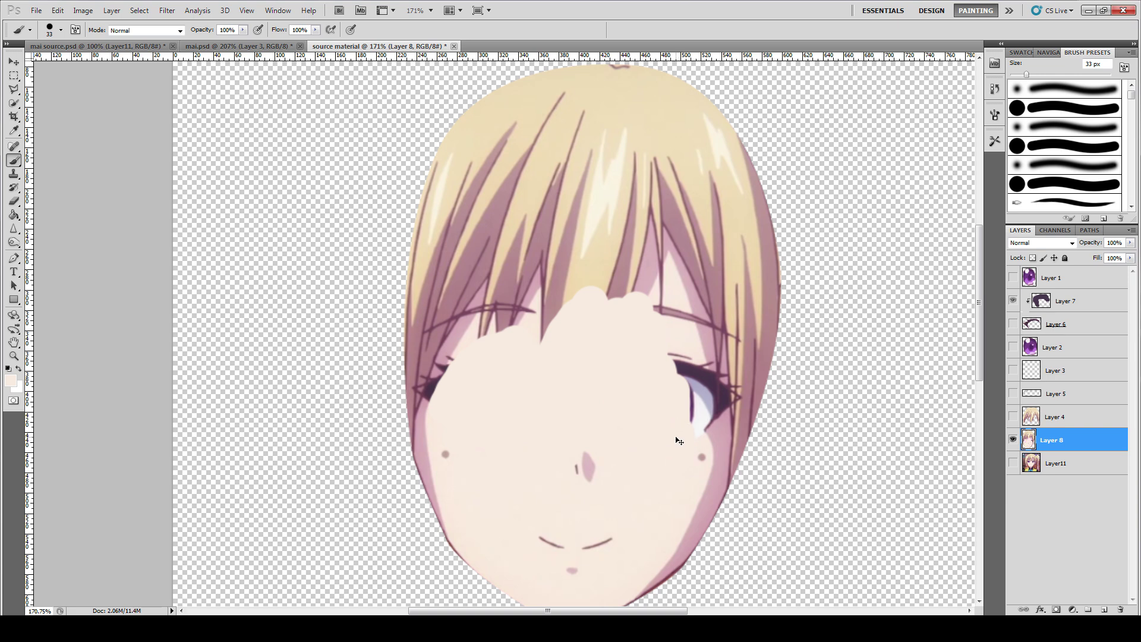
key(ctrl+z)
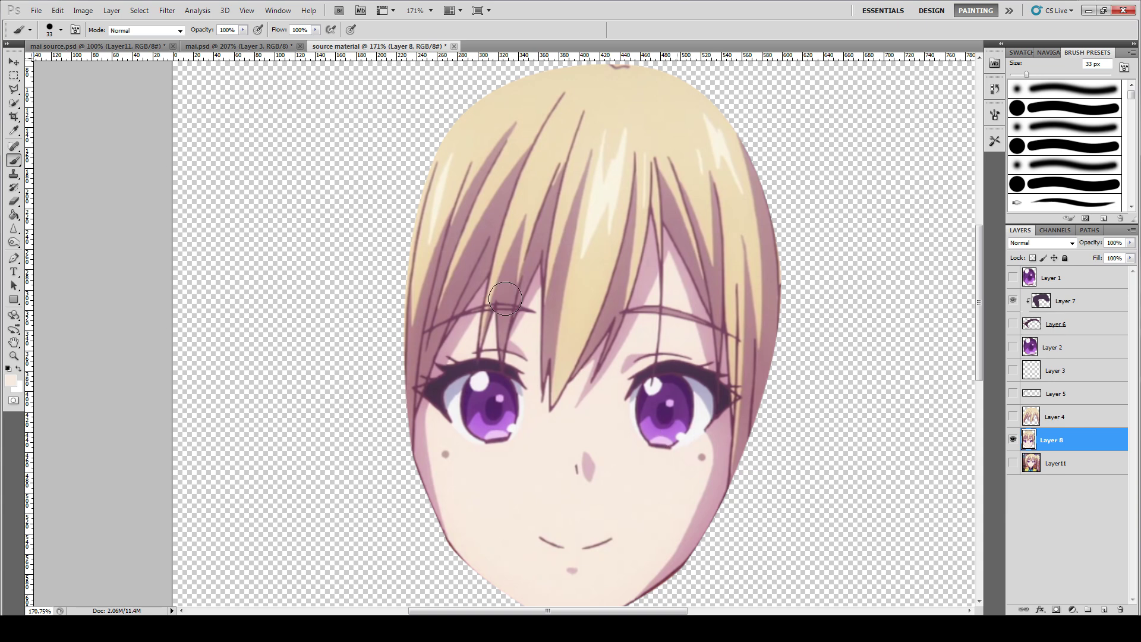
Step: Look through the separated layers in mai.psd and return to the source material document
click(270, 46)
scroll(1117, 484, down, 3)
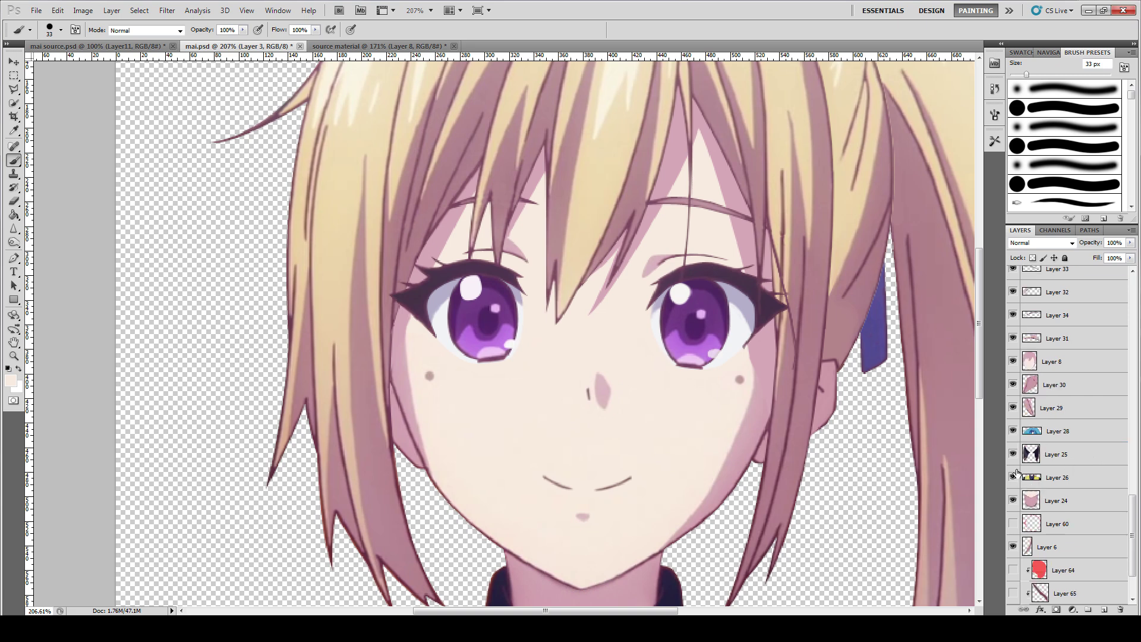
scroll(1038, 423, down, 8)
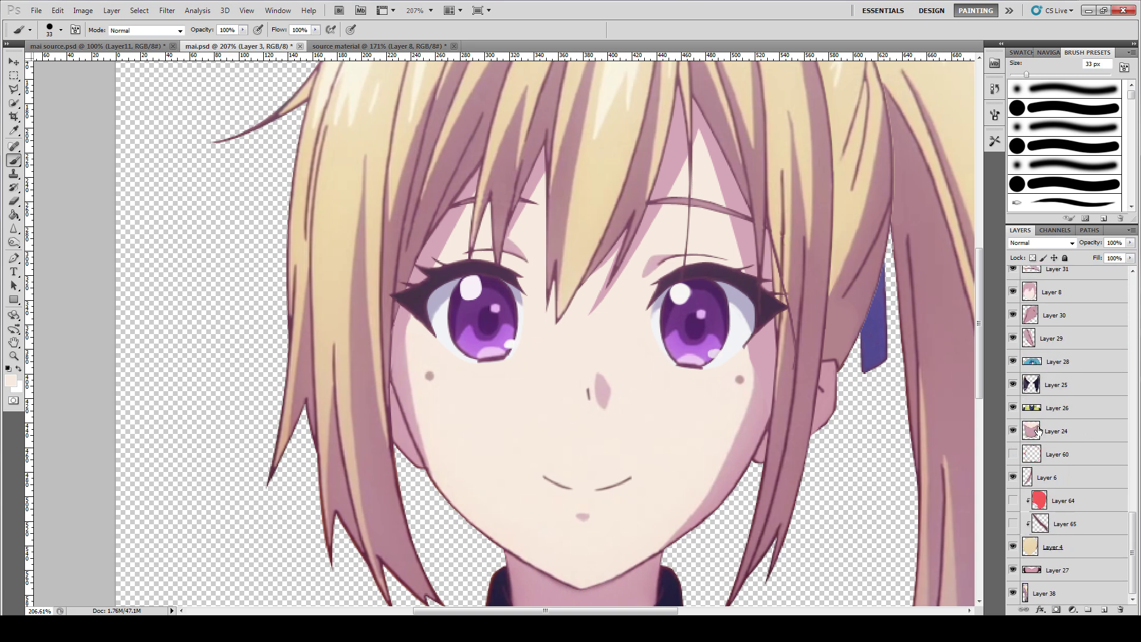
scroll(1024, 453, up, 5)
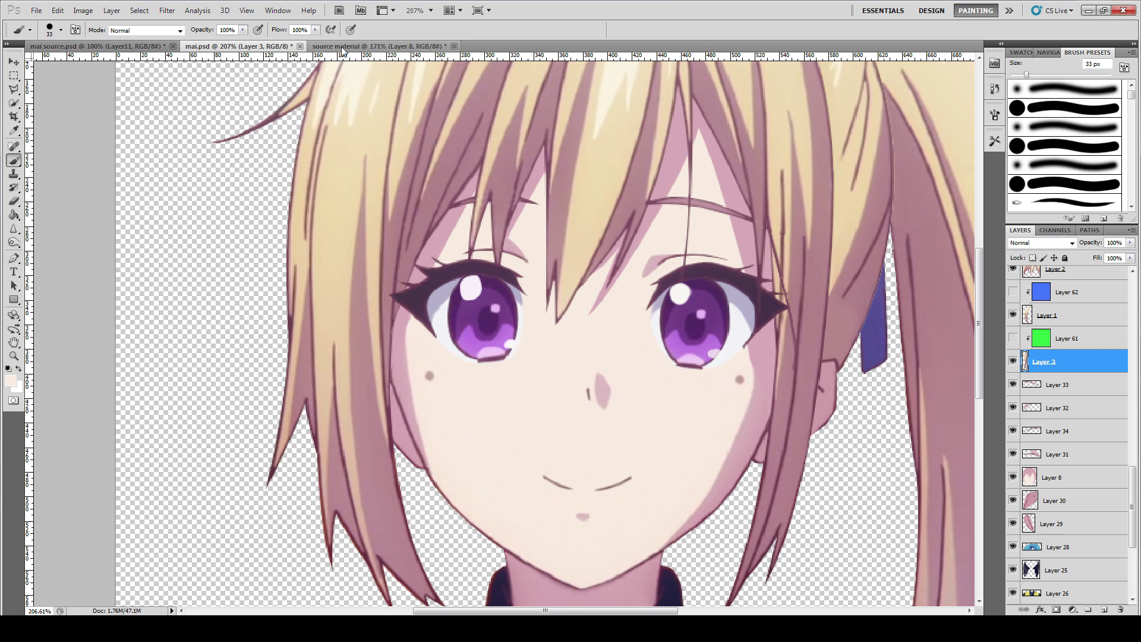
click(381, 46)
Step: Try a skin-coloured brush dab over the left eye
drag(453, 388, 455, 379)
key(ctrl+z)
key(ctrl+z)
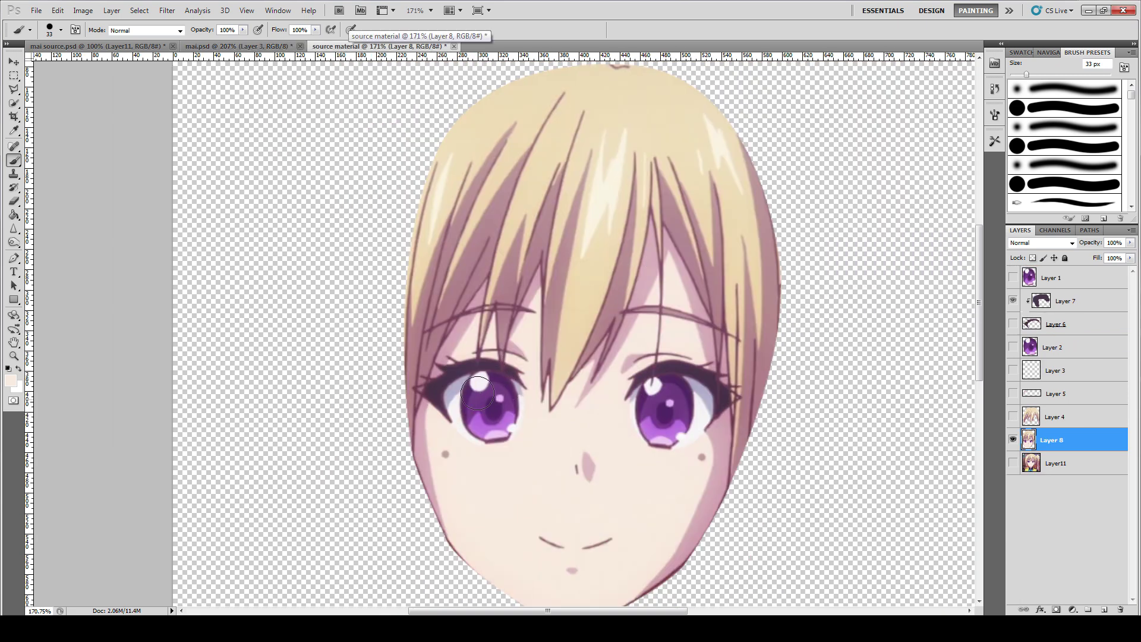
Step: Set the brush size to 15 px and paint skin colour over both eyes and the area around them
right_click(502, 336)
click(508, 347)
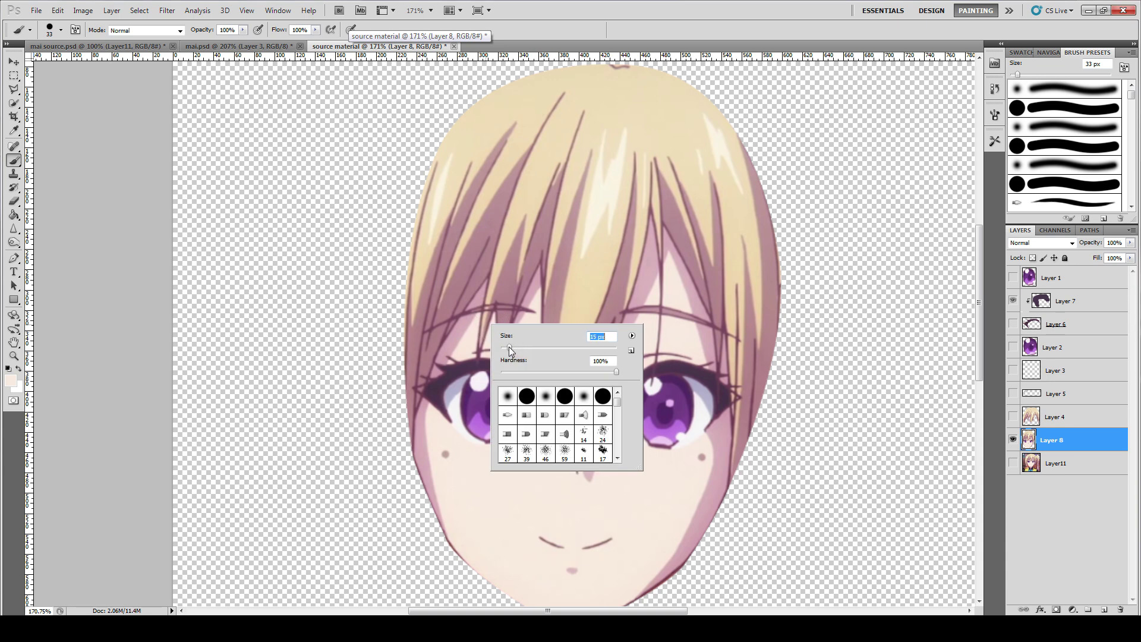
mouse_move(500, 293)
mouse_down()
mouse_move(435, 409)
mouse_move(454, 362)
mouse_move(438, 414)
mouse_move(454, 380)
mouse_move(527, 400)
mouse_move(503, 356)
mouse_move(501, 378)
mouse_move(470, 376)
mouse_move(456, 427)
mouse_move(467, 444)
mouse_move(516, 402)
mouse_move(518, 419)
mouse_move(489, 436)
mouse_move(524, 438)
mouse_up()
key(ctrl+z)
mouse_move(629, 392)
mouse_down()
mouse_move(636, 362)
mouse_move(677, 348)
mouse_move(629, 439)
mouse_move(660, 435)
mouse_move(662, 406)
mouse_move(694, 449)
mouse_move(644, 405)
mouse_move(633, 359)
mouse_move(615, 378)
mouse_move(643, 412)
mouse_move(691, 340)
mouse_move(706, 383)
mouse_move(701, 367)
mouse_move(691, 430)
mouse_move(691, 416)
mouse_move(670, 419)
mouse_move(667, 436)
mouse_move(669, 410)
mouse_up()
key(ctrl+z)
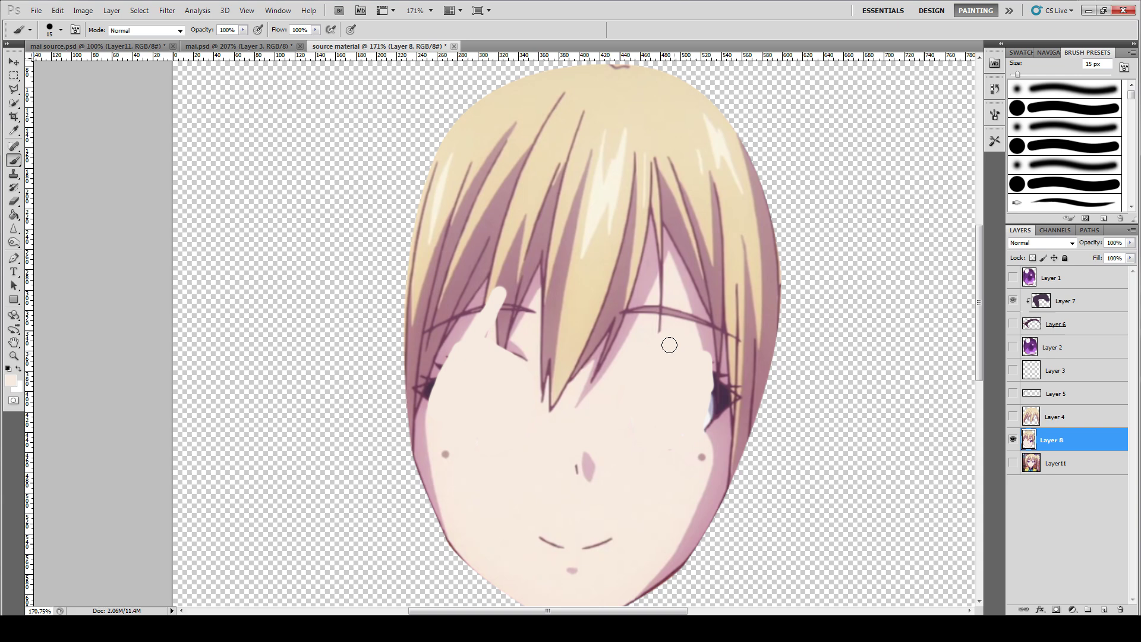
Step: Paint skin colour over the eyebrows and thin hair strands on the forehead between the bangs
mouse_move(667, 341)
mouse_down()
mouse_move(657, 301)
mouse_move(670, 285)
mouse_up()
mouse_move(644, 318)
mouse_down()
mouse_move(681, 328)
mouse_move(679, 304)
mouse_move(683, 328)
mouse_up()
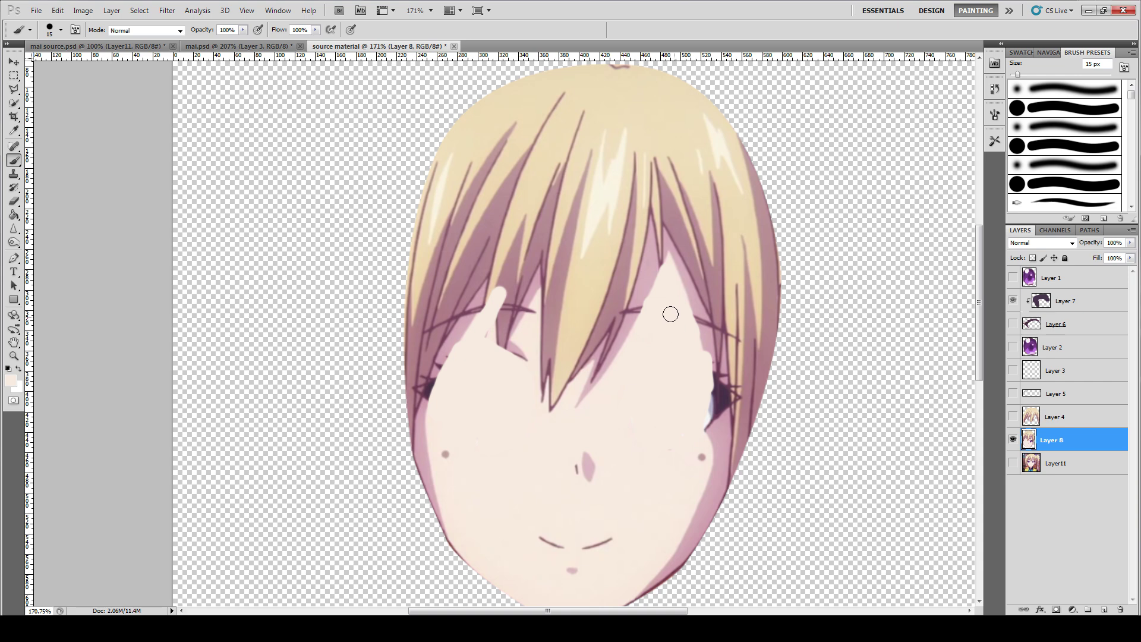
click(667, 314)
mouse_move(512, 356)
mouse_down()
mouse_move(515, 342)
mouse_move(536, 356)
mouse_up()
drag(503, 307, 499, 323)
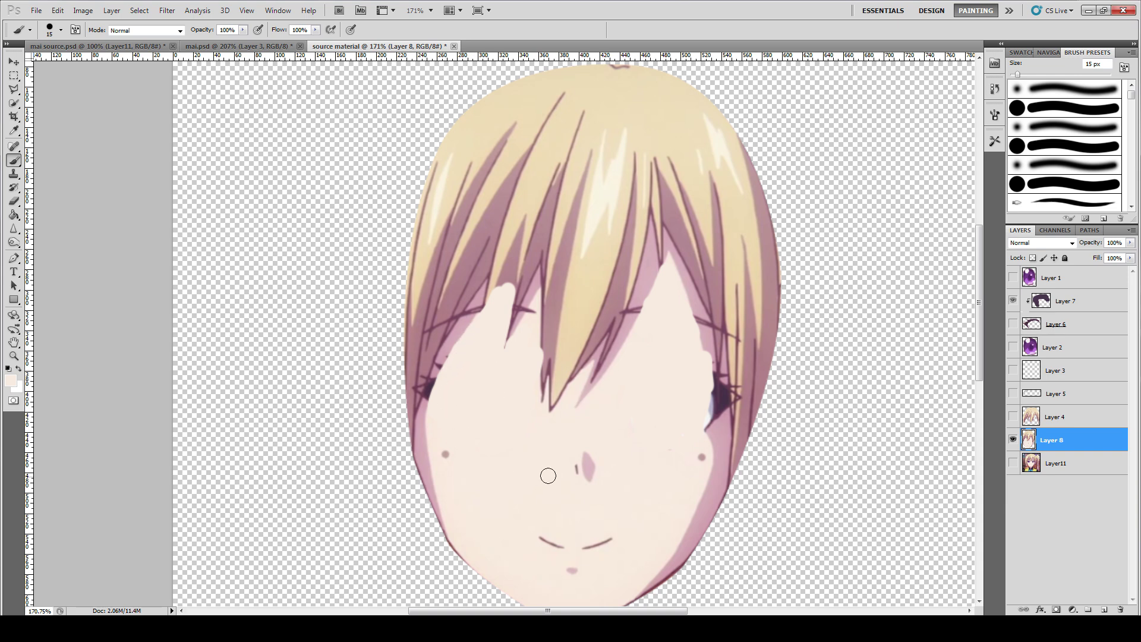
Step: Paint skin colour over the nose, mouth and lip shadow
drag(598, 454, 575, 491)
drag(540, 455, 531, 390)
mouse_move(519, 476)
mouse_down()
mouse_move(542, 483)
mouse_move(551, 505)
mouse_move(600, 480)
mouse_up()
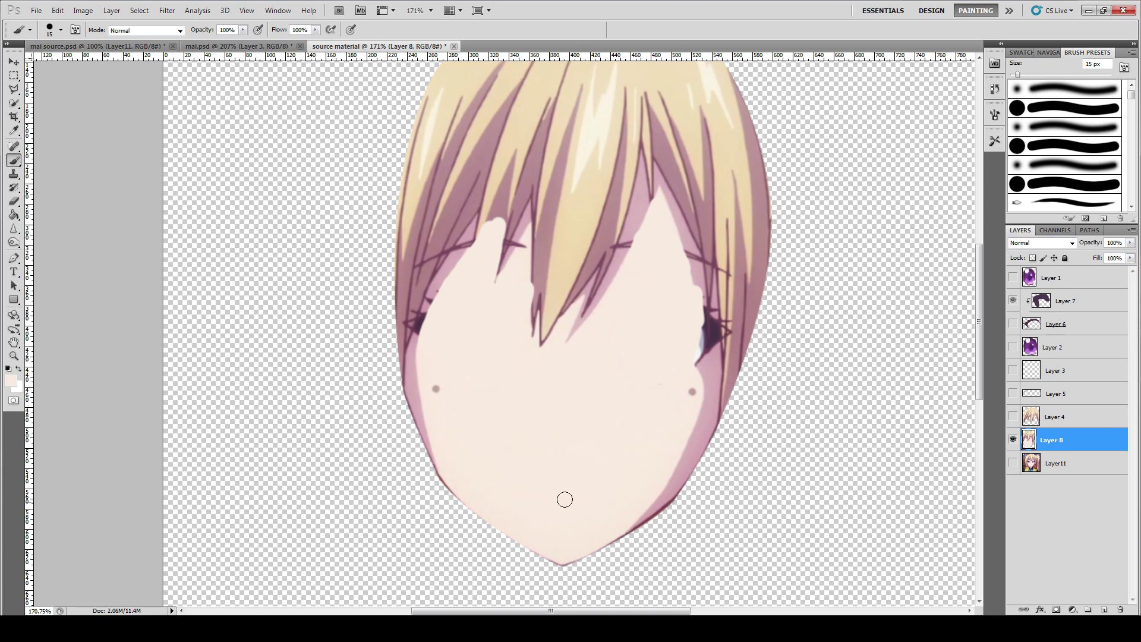
Step: Sample the pink skin-shadow colour and try painting shading along the left side of the forehead and face
drag(543, 389, 571, 501)
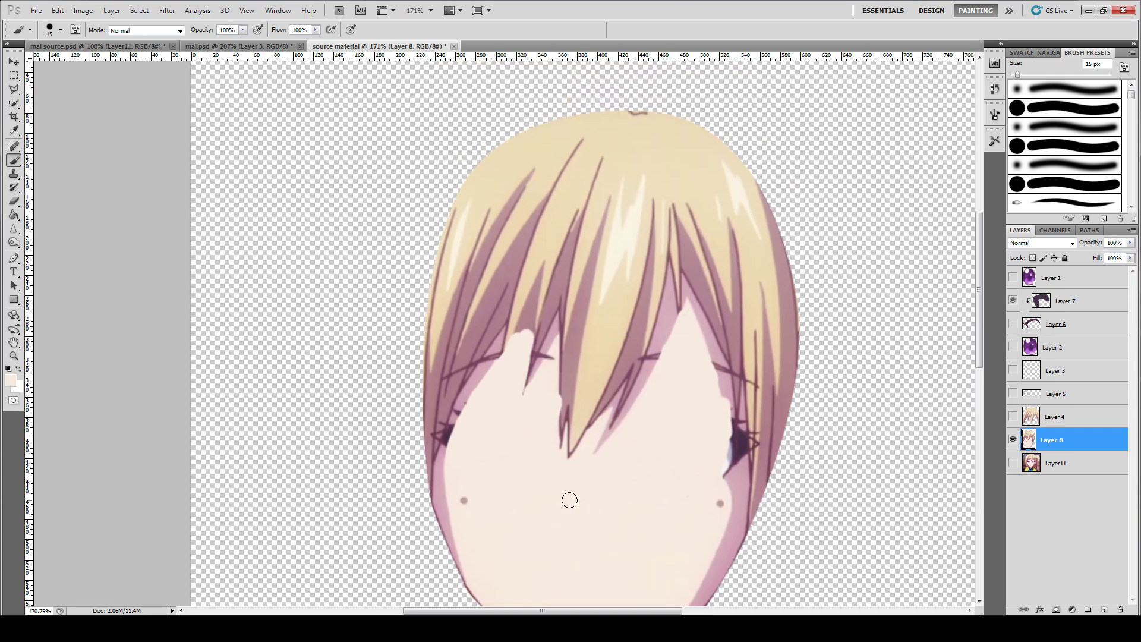
alt+click(481, 375)
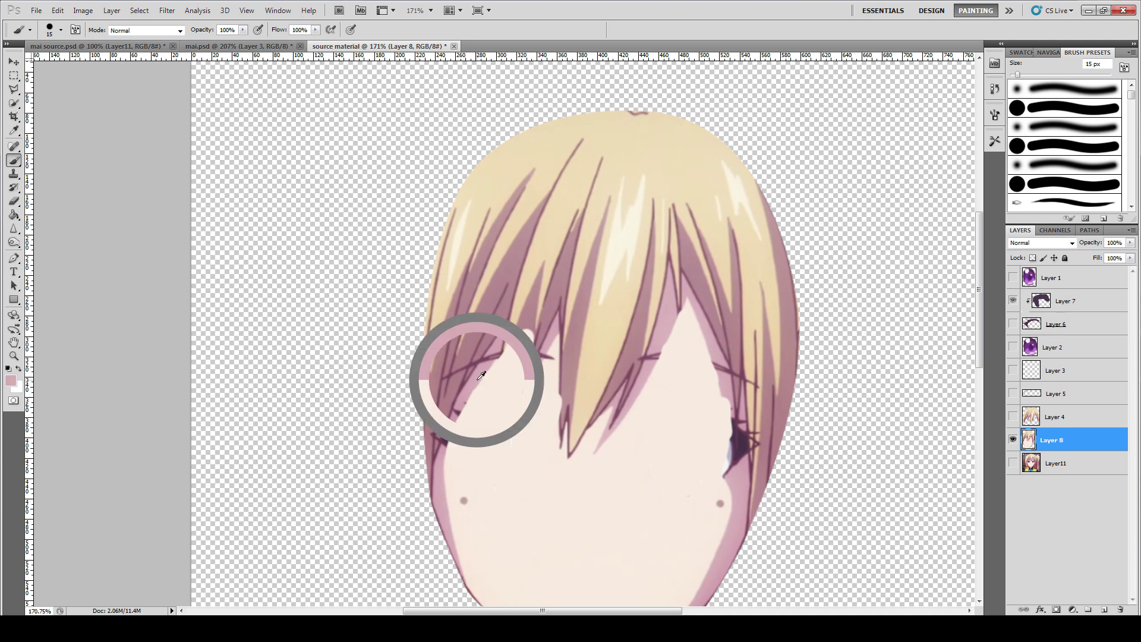
drag(473, 381, 441, 450)
key(ctrl+z)
mouse_move(467, 391)
mouse_down()
mouse_move(424, 470)
mouse_move(505, 323)
mouse_move(503, 339)
mouse_up()
key(ctrl+z)
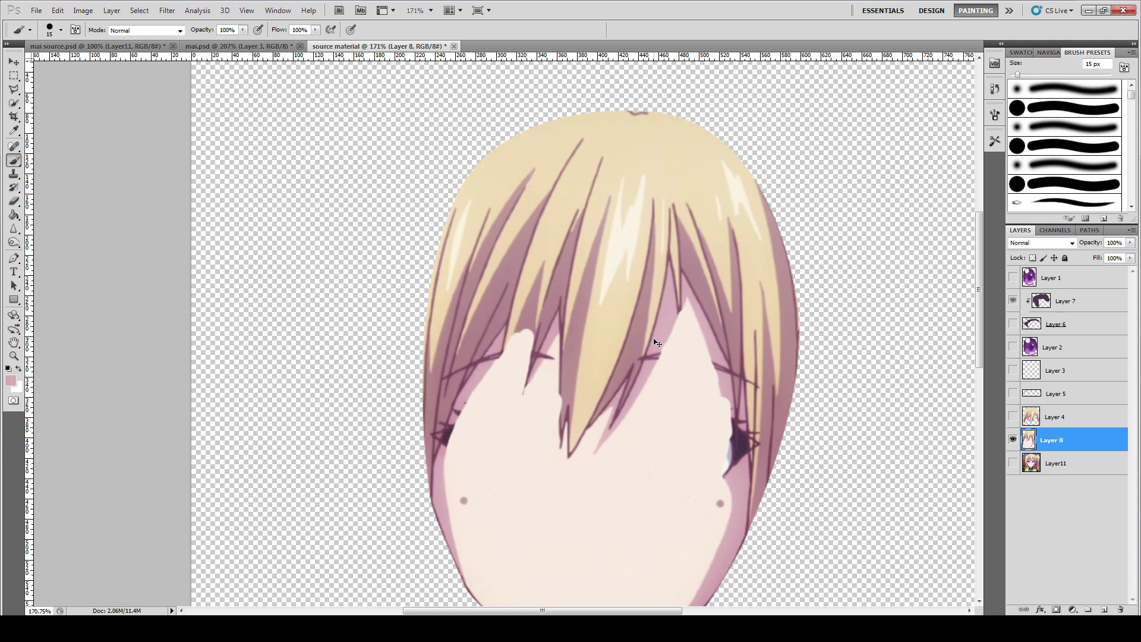
Step: Create a new layer above Layer 8 and clip it to that layer
key(ctrl+shift+n)
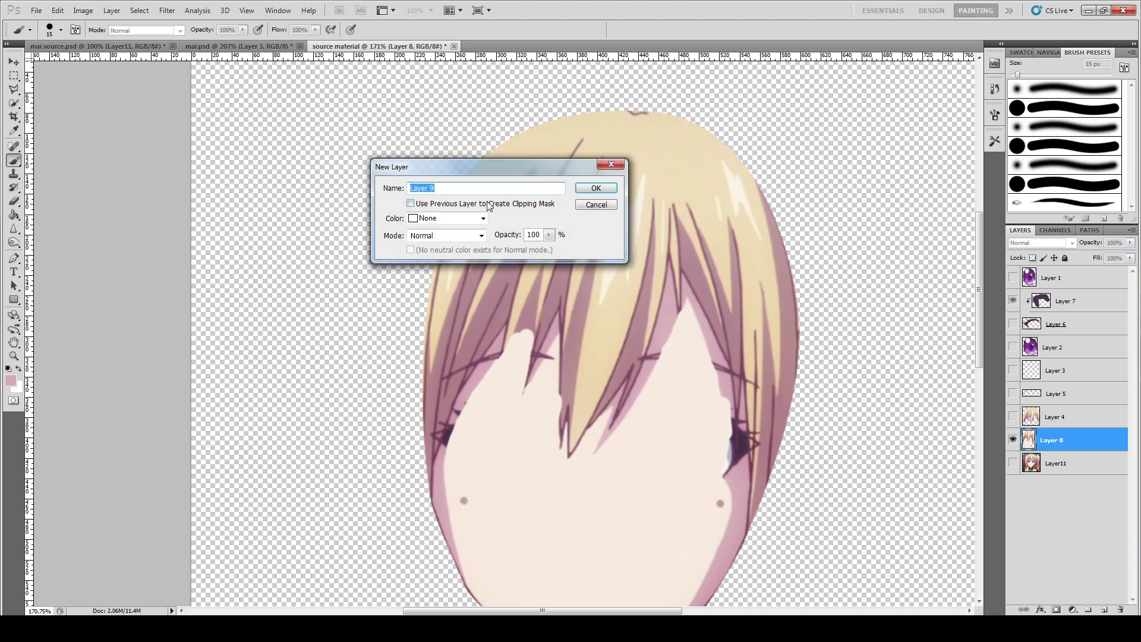
click(488, 205)
click(596, 188)
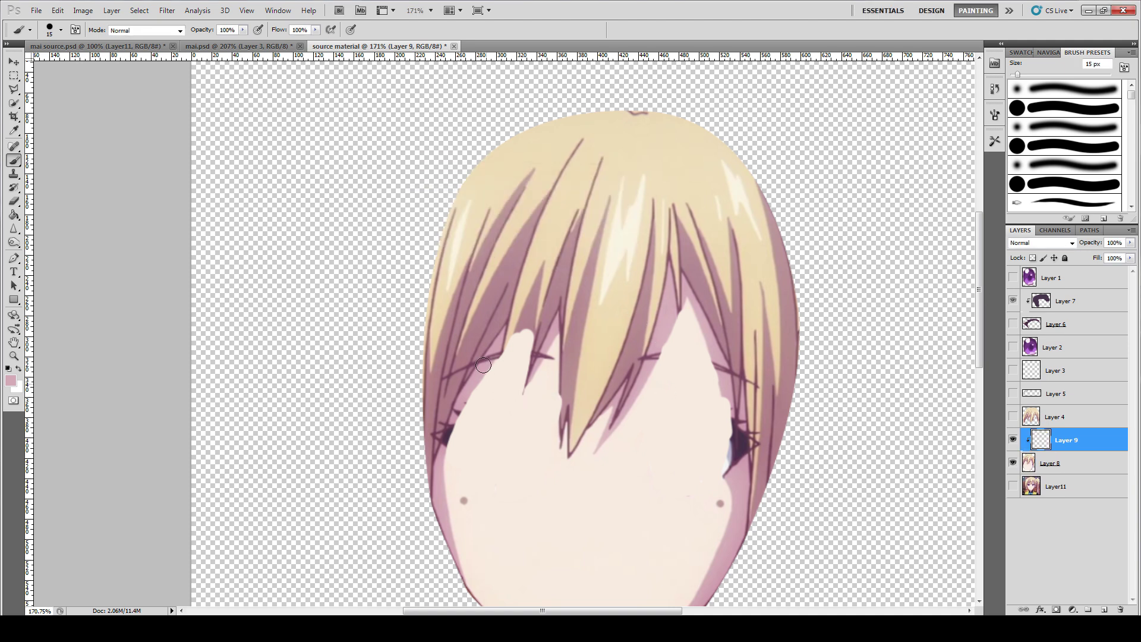
Step: Paint the pink skin-shadow colour along both sides of the face and across the lower bangs on the clipped layer
mouse_move(483, 365)
mouse_down()
mouse_move(465, 383)
mouse_move(425, 462)
mouse_move(467, 388)
mouse_up()
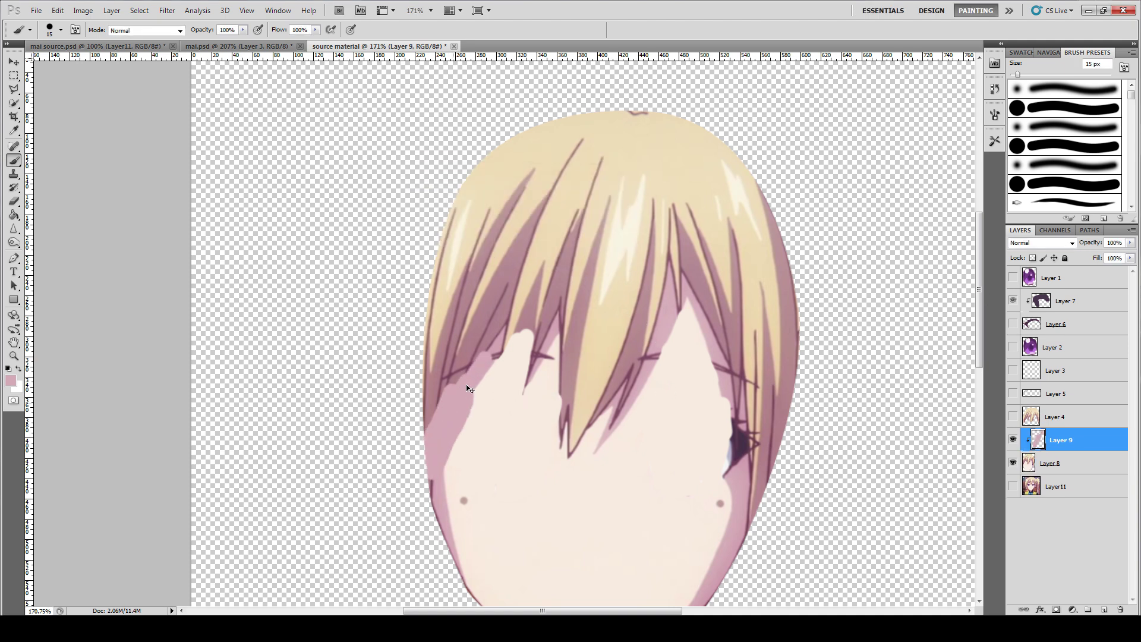
key(ctrl+z)
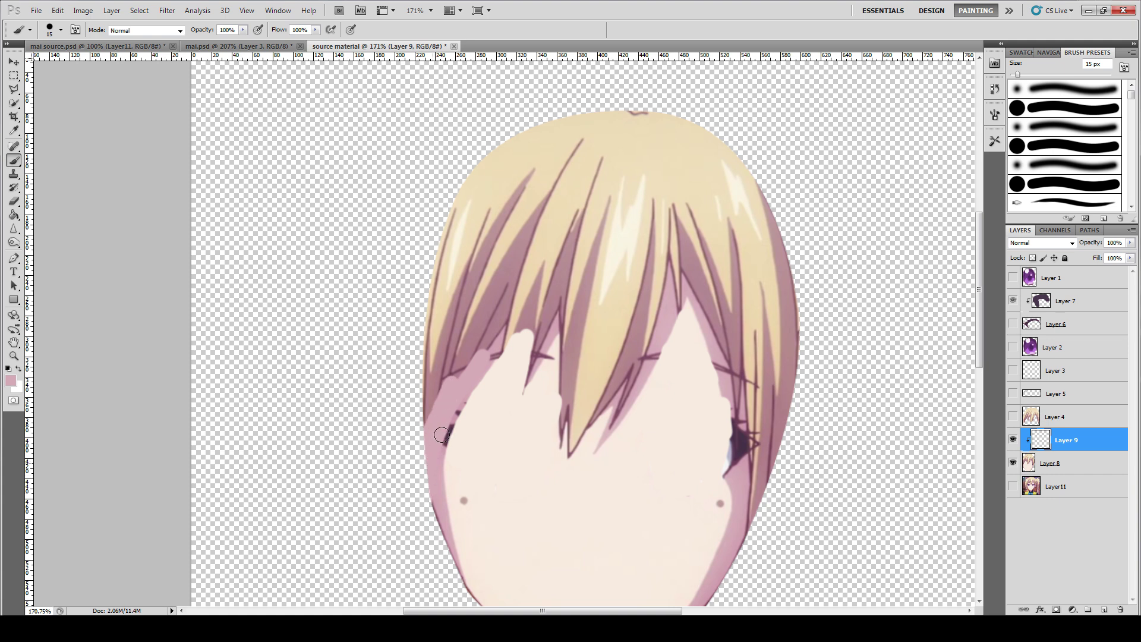
mouse_move(442, 434)
mouse_down()
mouse_move(531, 305)
mouse_move(457, 383)
mouse_move(517, 313)
mouse_move(481, 371)
mouse_move(531, 289)
mouse_move(519, 385)
mouse_move(563, 295)
mouse_move(524, 369)
mouse_move(558, 301)
mouse_move(555, 332)
mouse_move(571, 309)
mouse_move(568, 385)
mouse_move(573, 315)
mouse_move(567, 415)
mouse_move(600, 368)
mouse_move(569, 430)
mouse_move(626, 368)
mouse_move(630, 328)
mouse_move(609, 366)
mouse_move(624, 341)
mouse_move(599, 322)
mouse_move(600, 300)
mouse_move(580, 277)
mouse_move(625, 376)
mouse_move(633, 370)
mouse_move(619, 397)
mouse_move(647, 333)
mouse_move(650, 357)
mouse_move(644, 339)
mouse_move(678, 295)
mouse_move(657, 337)
mouse_move(675, 287)
mouse_move(661, 333)
mouse_move(690, 283)
mouse_move(741, 392)
mouse_move(724, 361)
mouse_move(743, 452)
mouse_move(755, 440)
mouse_move(731, 473)
mouse_move(754, 404)
mouse_move(754, 523)
mouse_up()
key(ctrl+z)
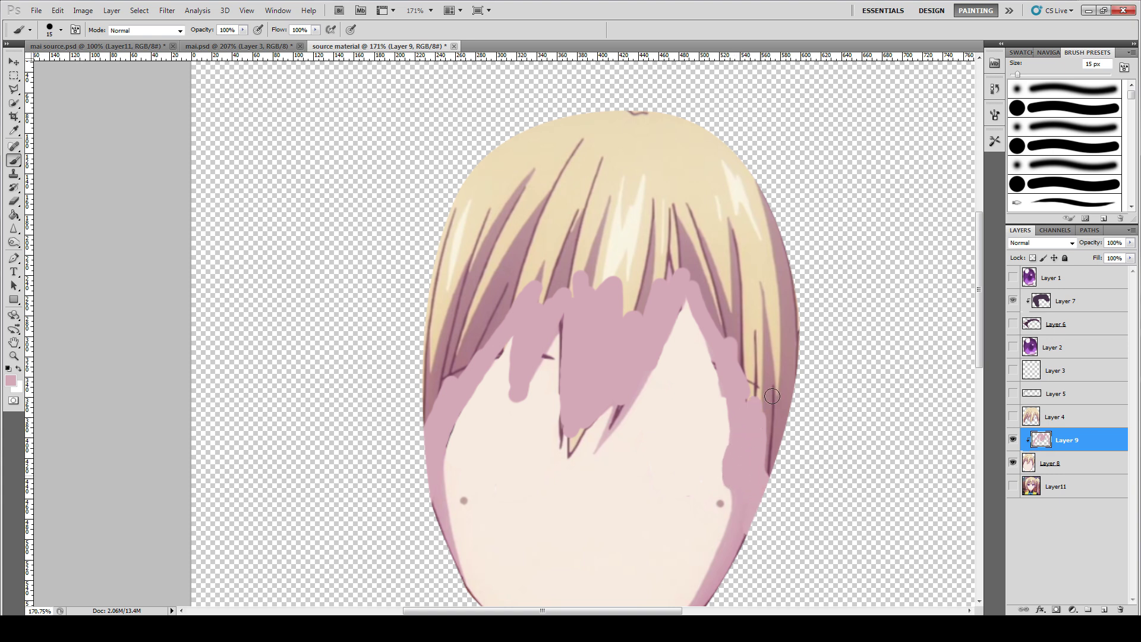
mouse_move(771, 396)
mouse_down()
mouse_move(754, 518)
mouse_move(785, 386)
mouse_move(751, 403)
mouse_move(746, 349)
mouse_move(687, 293)
mouse_move(685, 267)
mouse_up()
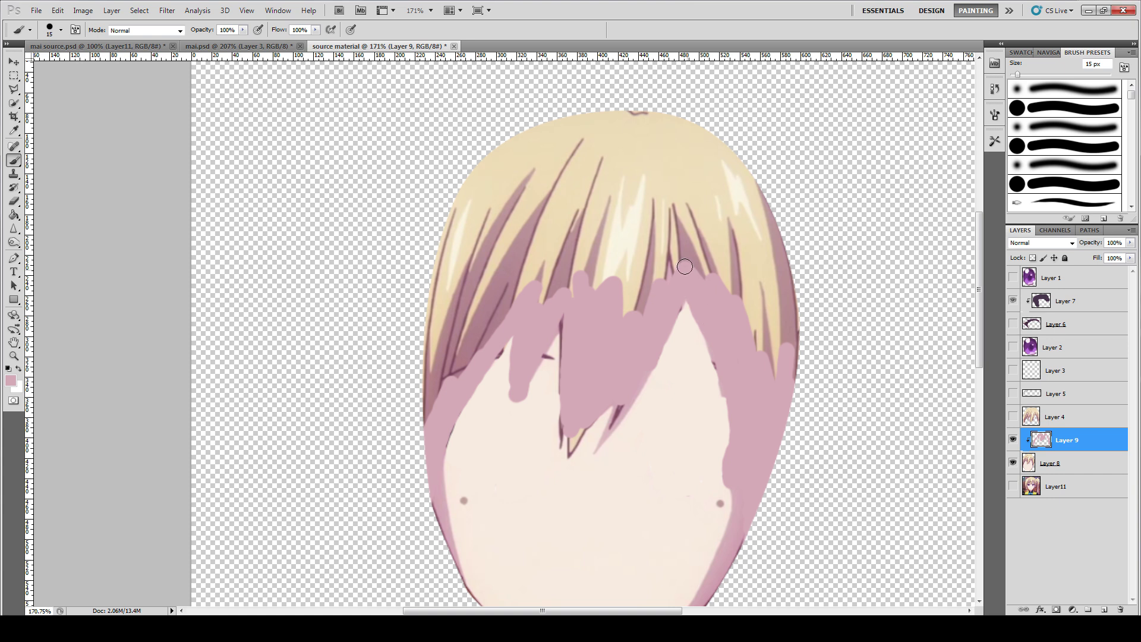
Step: Reduce the brush to 7 px and paint shadow pink over the narrow centre bang tips and their dark outlines
right_click(587, 424)
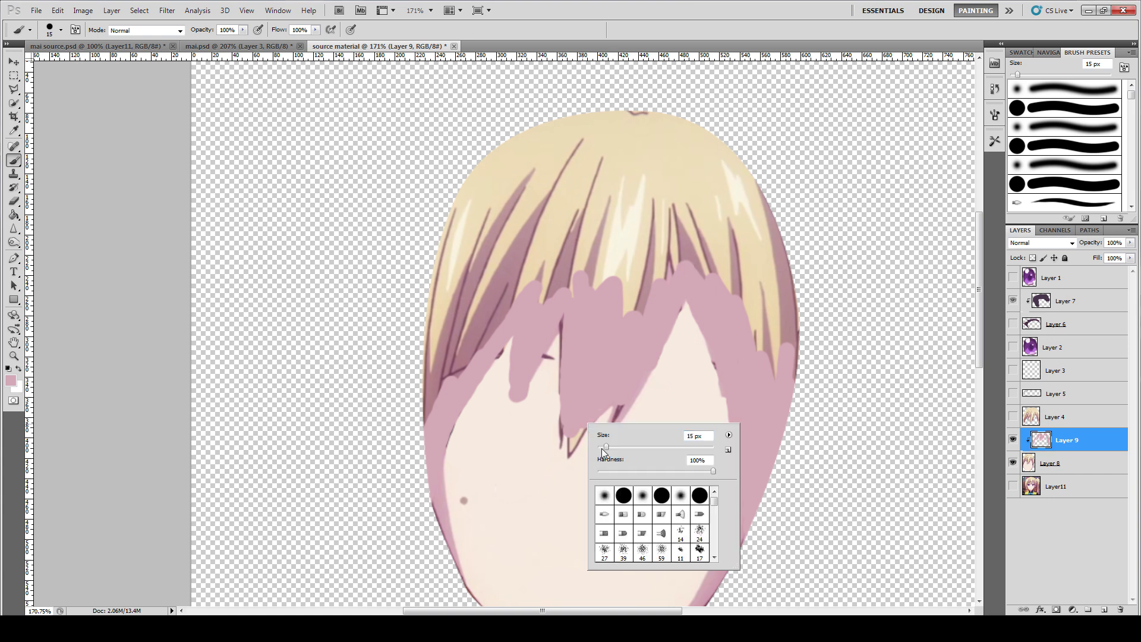
drag(602, 448, 597, 447)
click(579, 420)
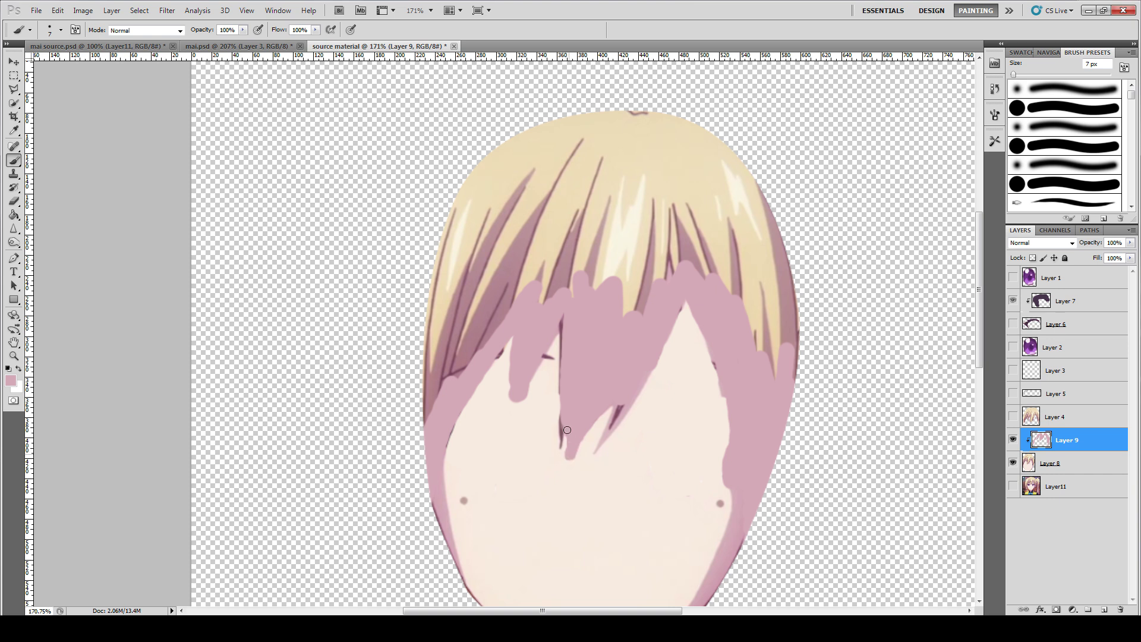
drag(562, 417, 559, 445)
drag(562, 313, 565, 325)
Step: Enlarge the brush to 69 px and cover all the remaining blonde hair with shadow pink
right_click(522, 295)
click(575, 318)
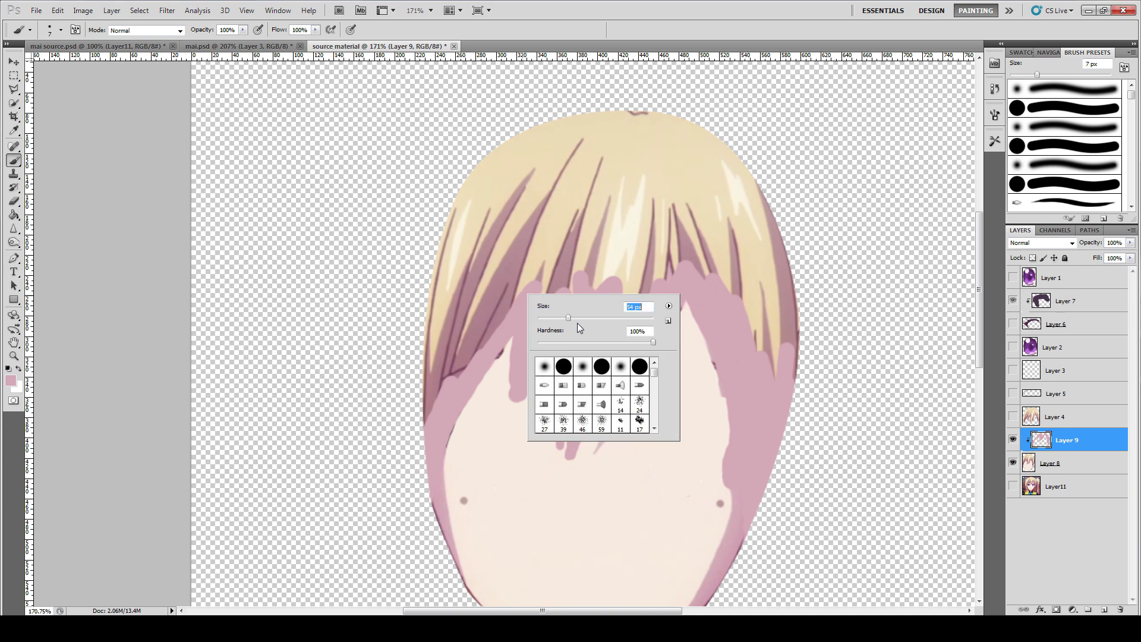
click(578, 269)
mouse_move(578, 270)
mouse_down()
mouse_move(603, 277)
mouse_move(620, 312)
mouse_move(636, 307)
mouse_move(668, 217)
mouse_move(737, 259)
mouse_move(756, 289)
mouse_move(703, 214)
mouse_up()
mouse_move(801, 380)
mouse_down()
mouse_move(781, 219)
mouse_move(668, 85)
mouse_move(738, 170)
mouse_move(653, 124)
mouse_move(623, 198)
mouse_move(615, 141)
mouse_move(602, 169)
mouse_move(492, 250)
mouse_move(554, 289)
mouse_move(521, 136)
mouse_move(442, 314)
mouse_move(493, 260)
mouse_move(474, 289)
mouse_move(497, 274)
mouse_move(485, 304)
mouse_move(485, 290)
mouse_move(397, 375)
mouse_move(467, 317)
mouse_move(415, 364)
mouse_up()
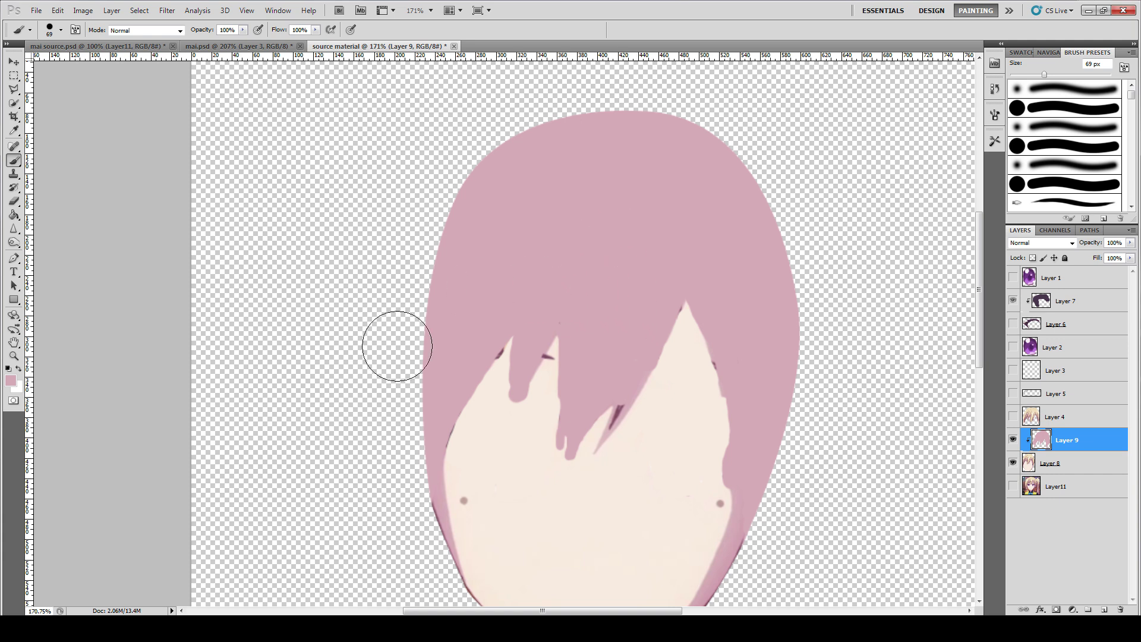
Step: Set the brush size to 20 px and paint over the leftover dark strands beside the centre bang and right forehead peak
right_click(661, 449)
text(20)
key(Return)
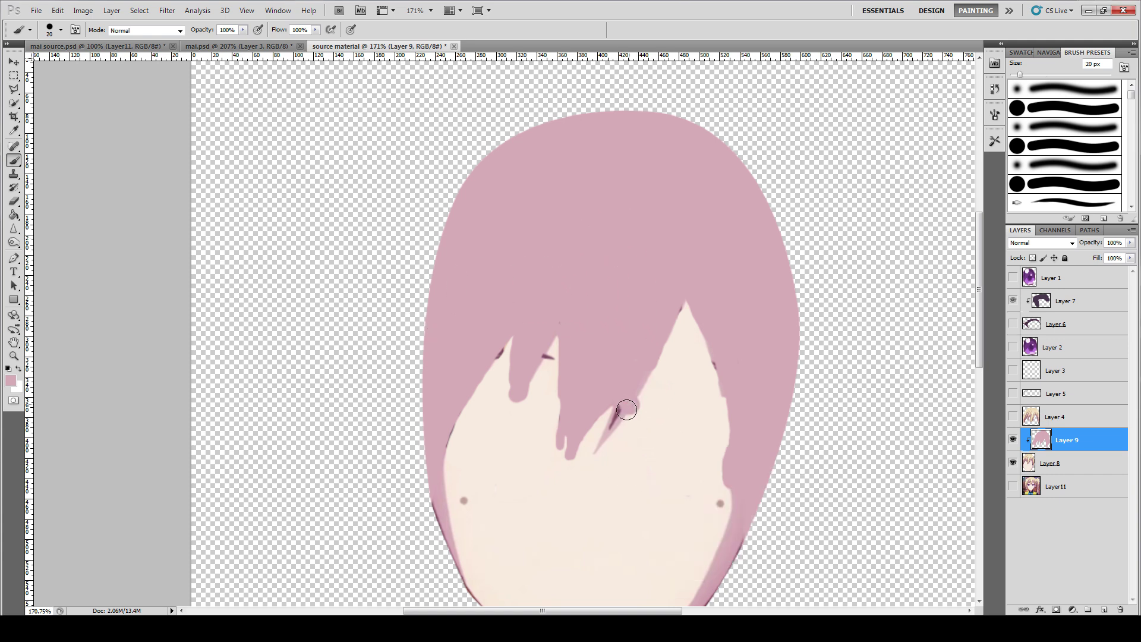
drag(624, 408, 616, 423)
click(674, 303)
click(722, 362)
Step: Add a new unclipped layer above the pink shadow layer and start a Pen path at the left temple
key(ctrl+shift+n)
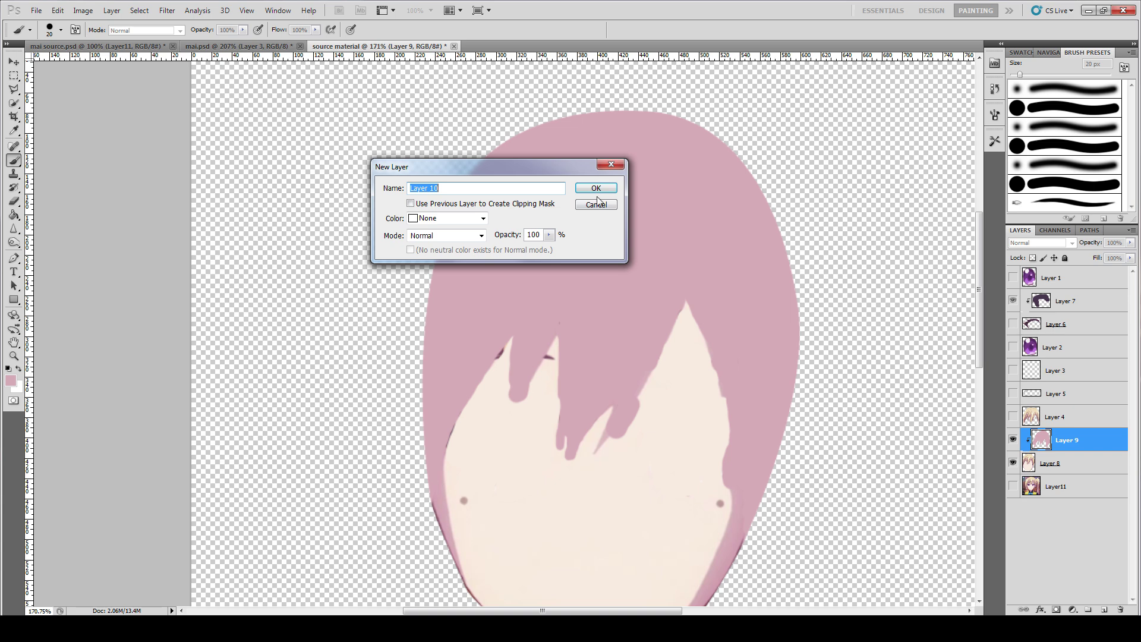
click(593, 185)
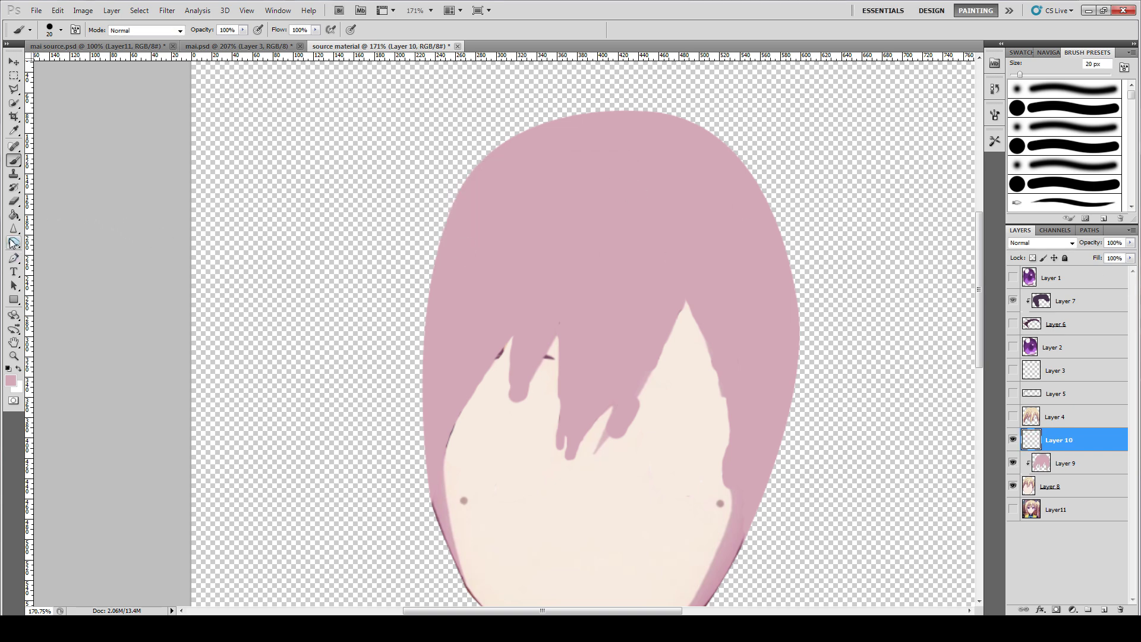
click(13, 258)
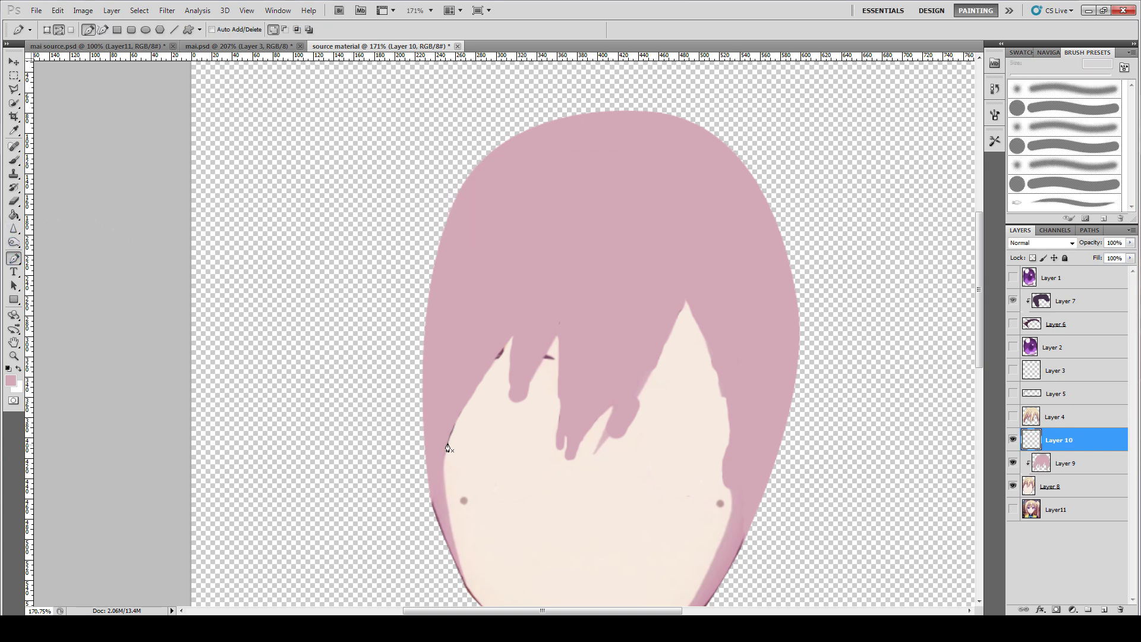
key(ctrl+z)
key(Delete)
key(Delete)
Step: Trace the Pen path from the left temple along the left bangs to the centre bang's tip
mouse_move(511, 338)
mouse_down()
mouse_move(501, 354)
mouse_move(511, 338)
mouse_up()
mouse_move(514, 397)
mouse_down()
mouse_move(517, 410)
mouse_move(526, 393)
mouse_up()
drag(552, 339, 555, 342)
drag(520, 385, 524, 394)
drag(552, 357, 559, 359)
drag(566, 460, 562, 487)
Step: Continue the Pen path from the centre bang's tip around the small notch and up to the right forehead peak
ctrl+click(614, 399)
click(566, 460)
key(Escape)
click(566, 461)
drag(617, 403, 597, 417)
drag(594, 452, 599, 443)
mouse_move(687, 304)
mouse_down()
mouse_move(690, 291)
mouse_move(685, 300)
mouse_up()
drag(607, 456, 632, 419)
mouse_move(682, 313)
mouse_down()
mouse_move(681, 325)
mouse_move(699, 325)
mouse_up()
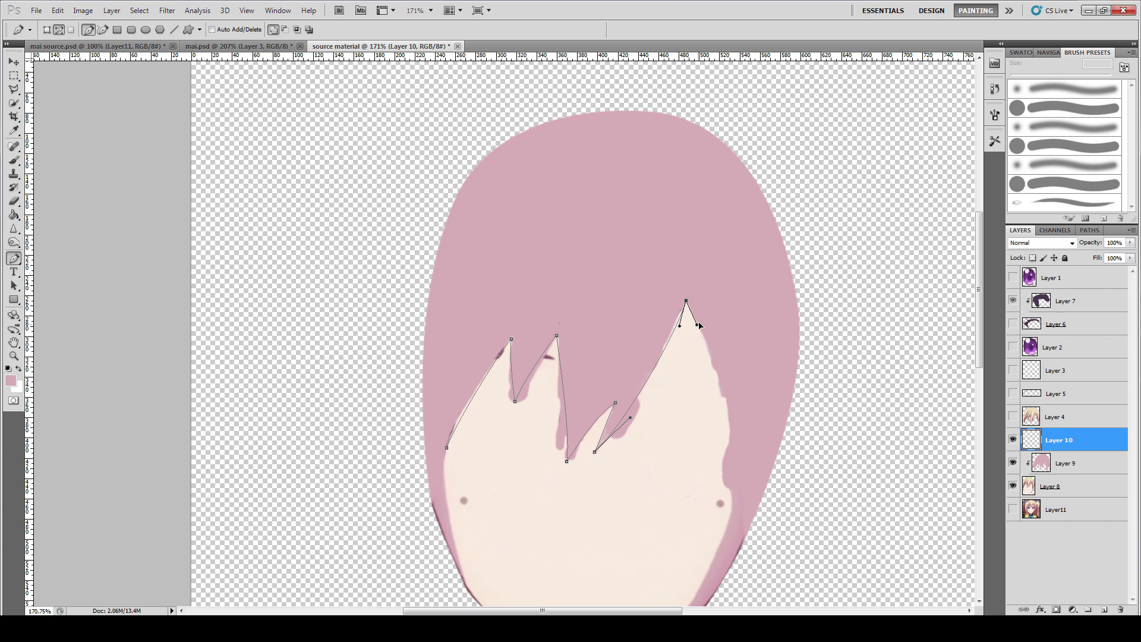
Step: Extend the Pen path from the forehead peak down the right side of the face to the lower jaw
scroll(725, 418, down, 2)
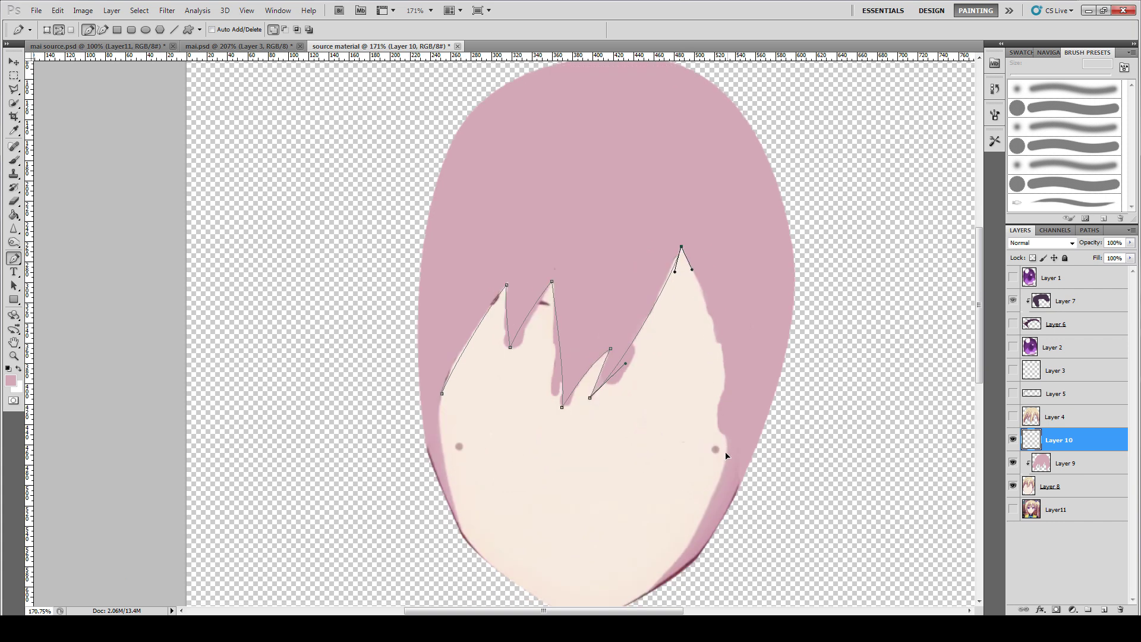
drag(728, 439, 726, 464)
drag(730, 418, 729, 397)
mouse_move(727, 441)
mouse_down()
mouse_move(721, 406)
mouse_move(729, 450)
mouse_up()
drag(697, 531, 674, 564)
key(ctrl+z)
drag(668, 524, 719, 444)
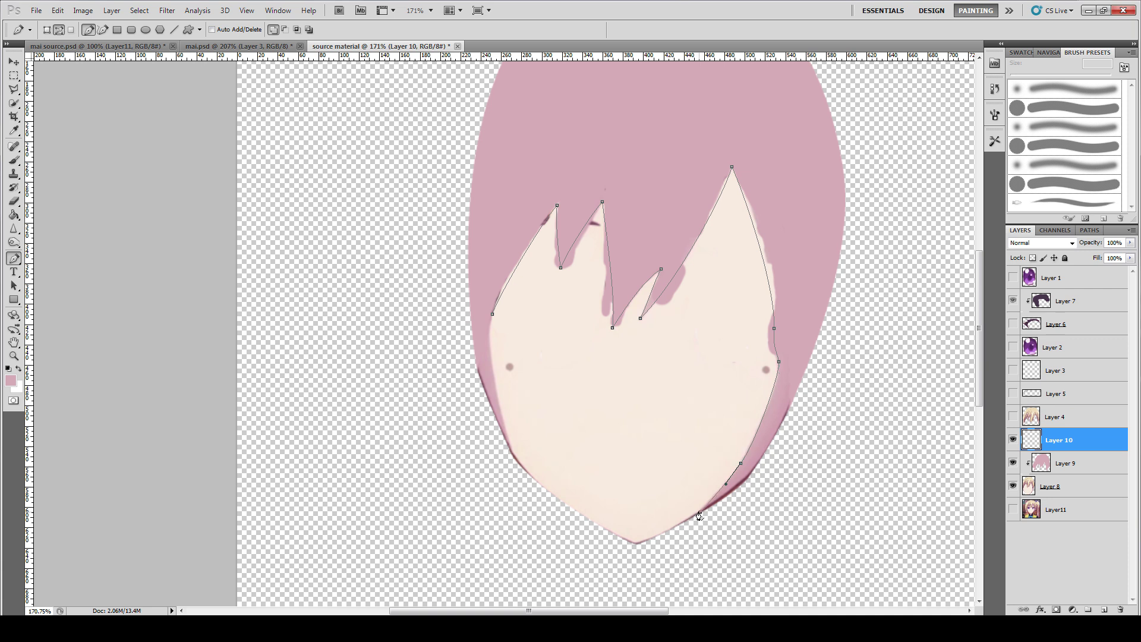
Step: Run the Pen path across the chin and up the left cheek, and close it at the left temple
click(700, 511)
drag(589, 513, 580, 501)
click(514, 450)
drag(489, 336, 490, 322)
click(492, 317)
drag(657, 334, 647, 356)
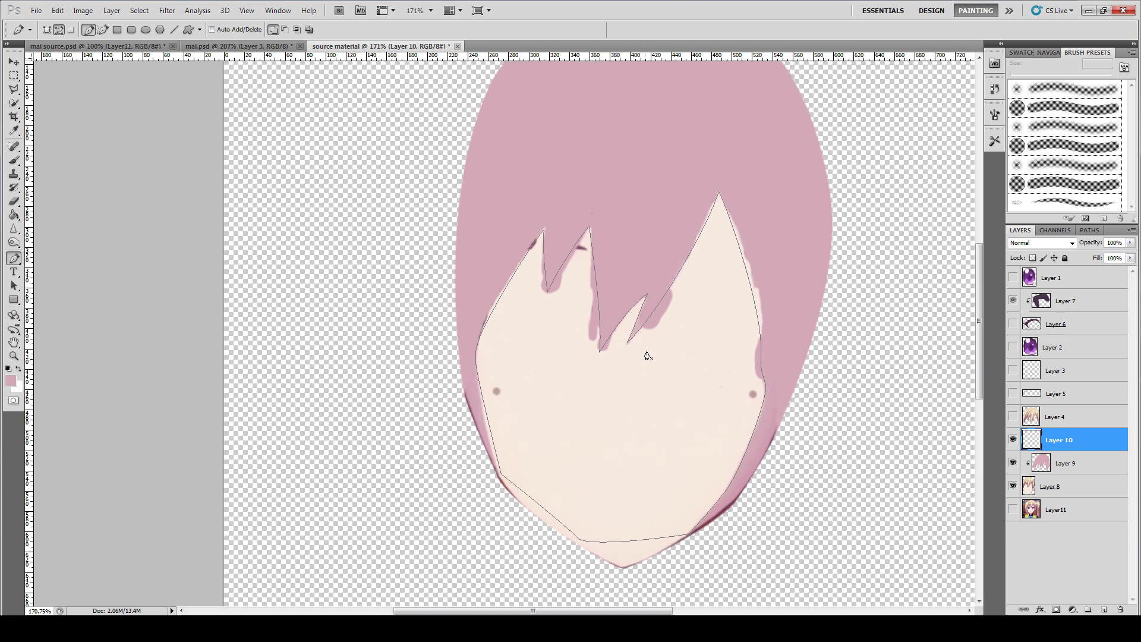
Step: Convert the face path to a selection and fill it with the sampled light skin colour using the Paint Bucket
right_click(694, 324)
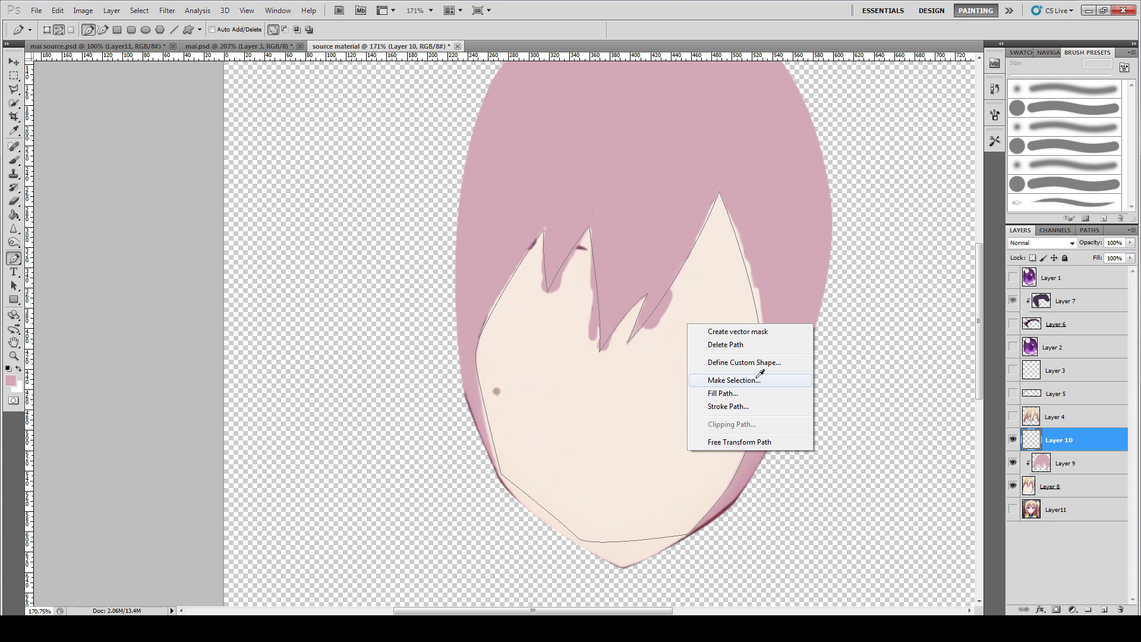
click(757, 376)
click(567, 187)
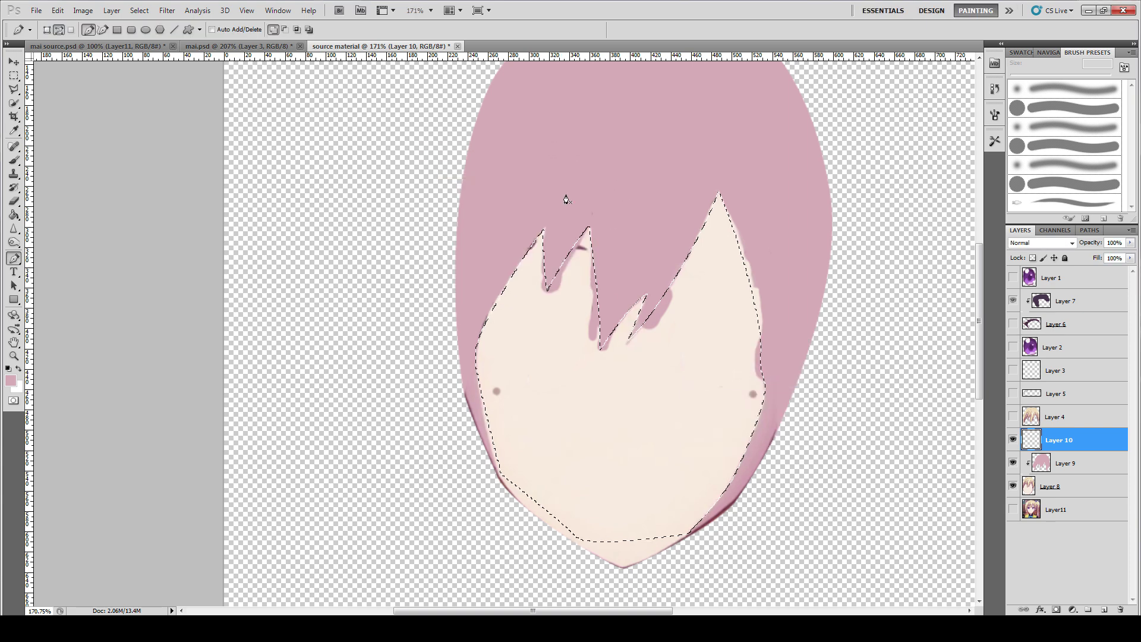
click(14, 214)
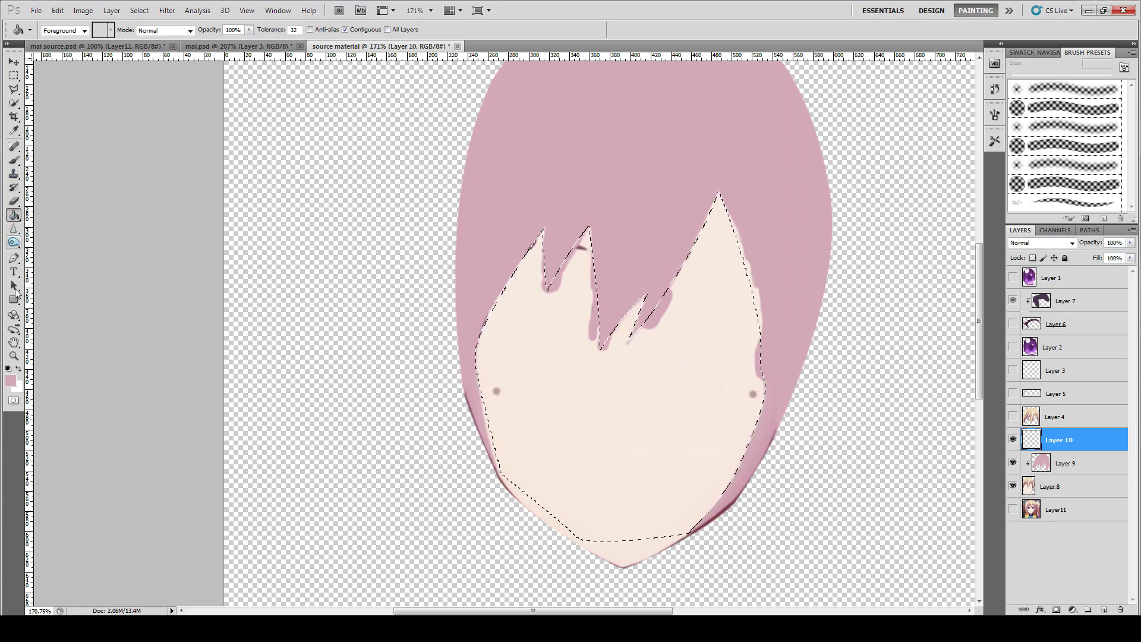
alt+click(647, 400)
click(629, 399)
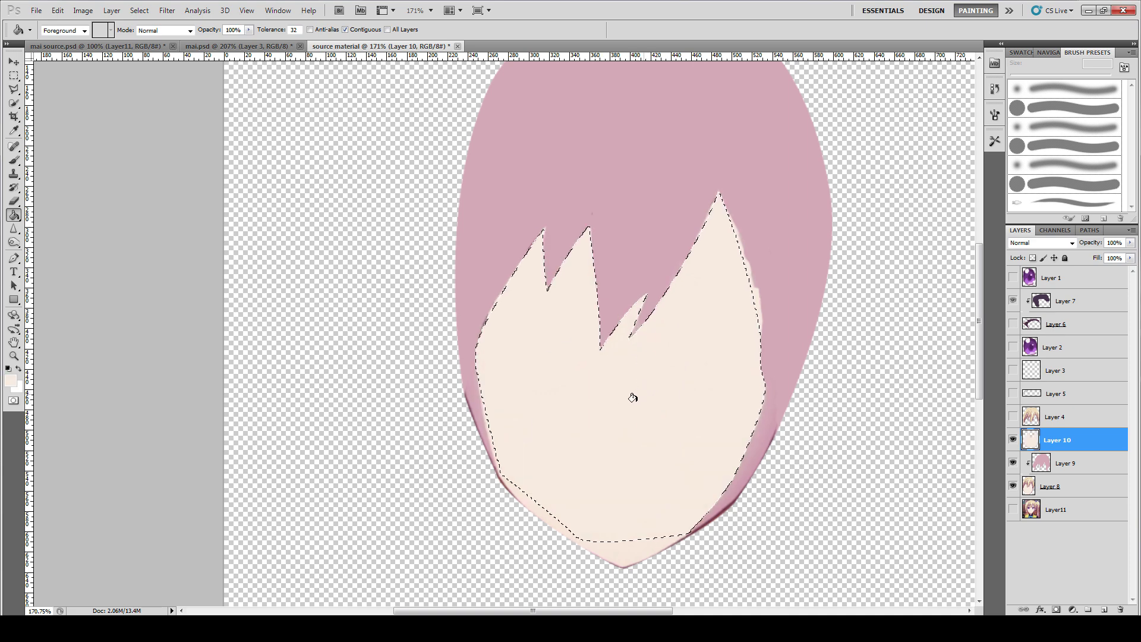
Step: Erase the new skin fill over the cheek marker dots and clear the selection
click(13, 201)
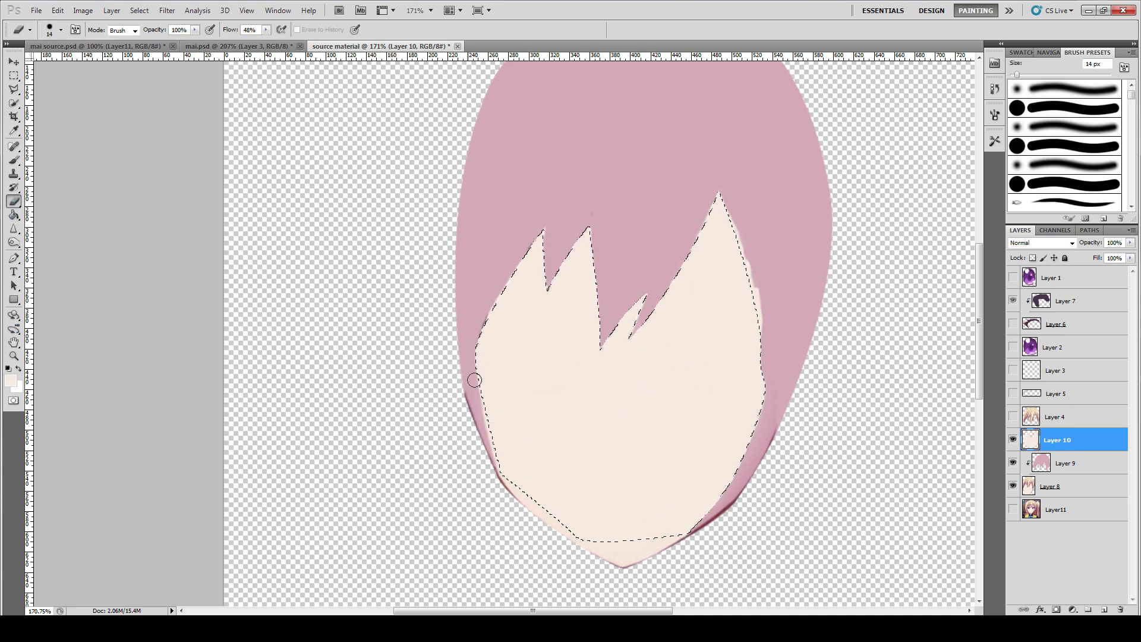
click(752, 393)
click(14, 75)
click(237, 180)
Step: On Layer 9, sample the shadow pink and paint over the uneven edges along both sides of the face
click(1087, 468)
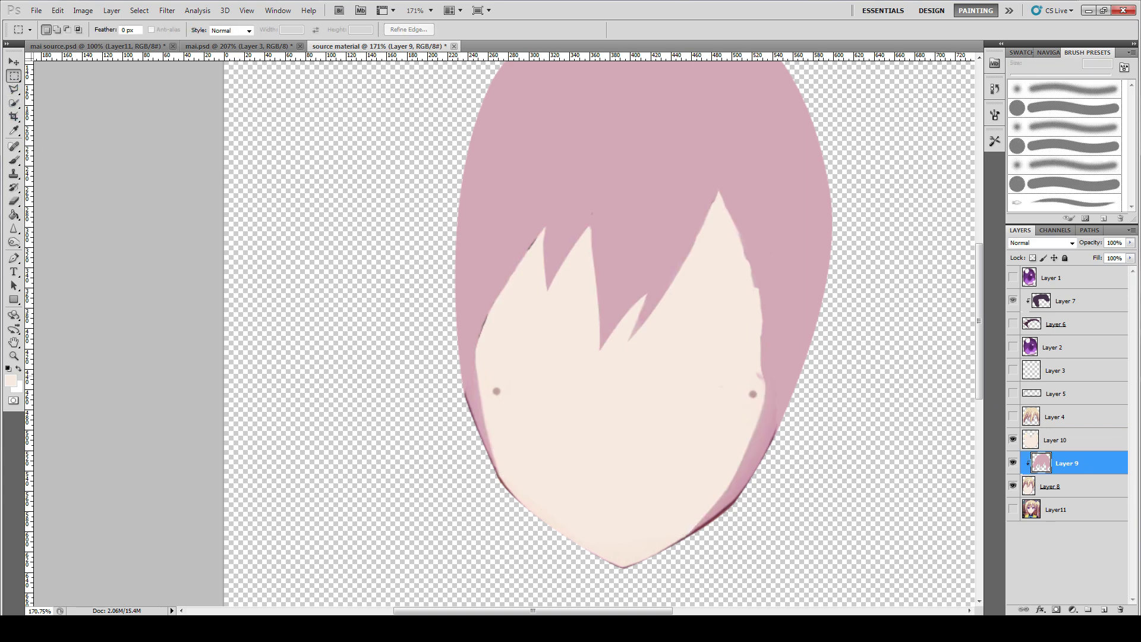
click(14, 160)
alt+click(553, 206)
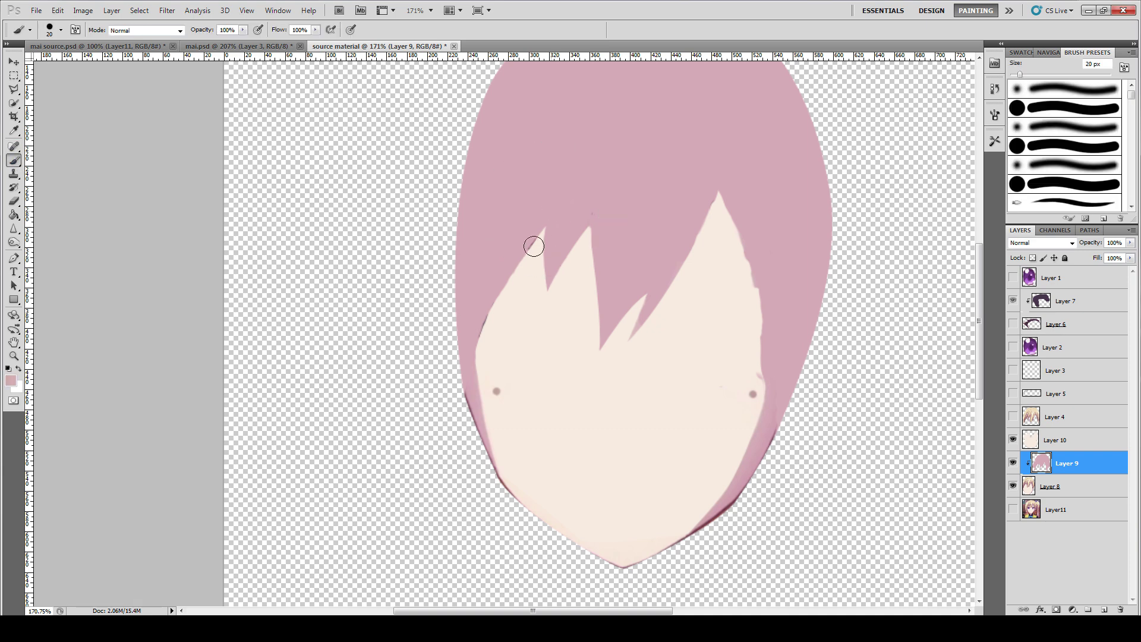
drag(504, 289, 479, 329)
mouse_move(615, 360)
mouse_down()
mouse_move(725, 265)
mouse_move(727, 179)
mouse_move(766, 261)
mouse_move(765, 411)
mouse_move(774, 370)
mouse_up()
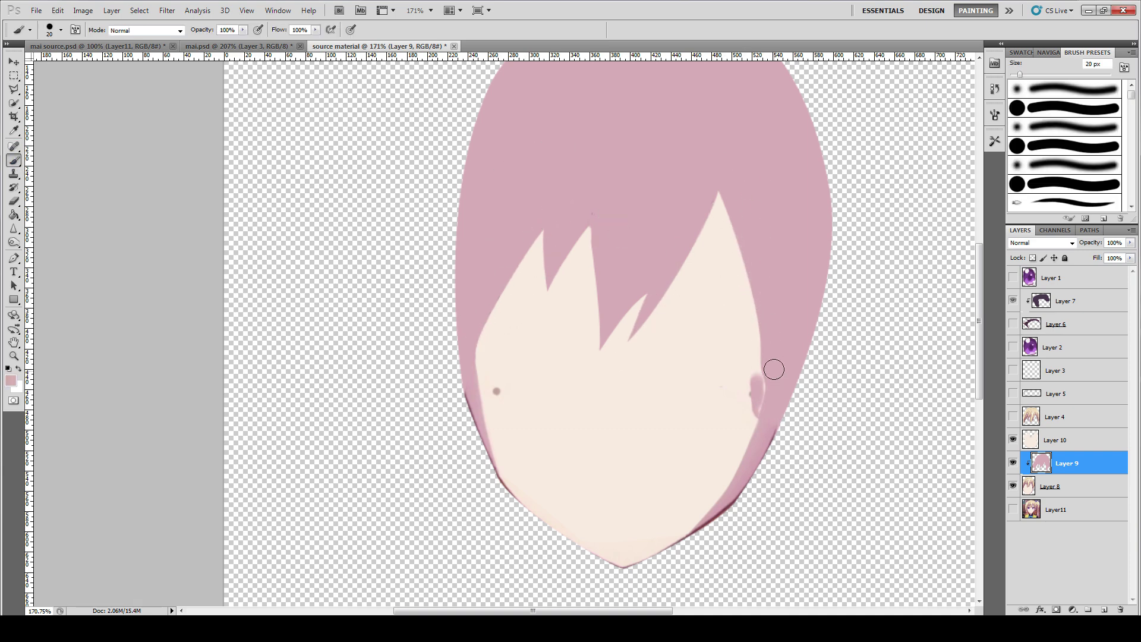
Step: Erase the stray pink paint around the right cheek dot on Layer 9 and switch back to the Brush tool
click(12, 202)
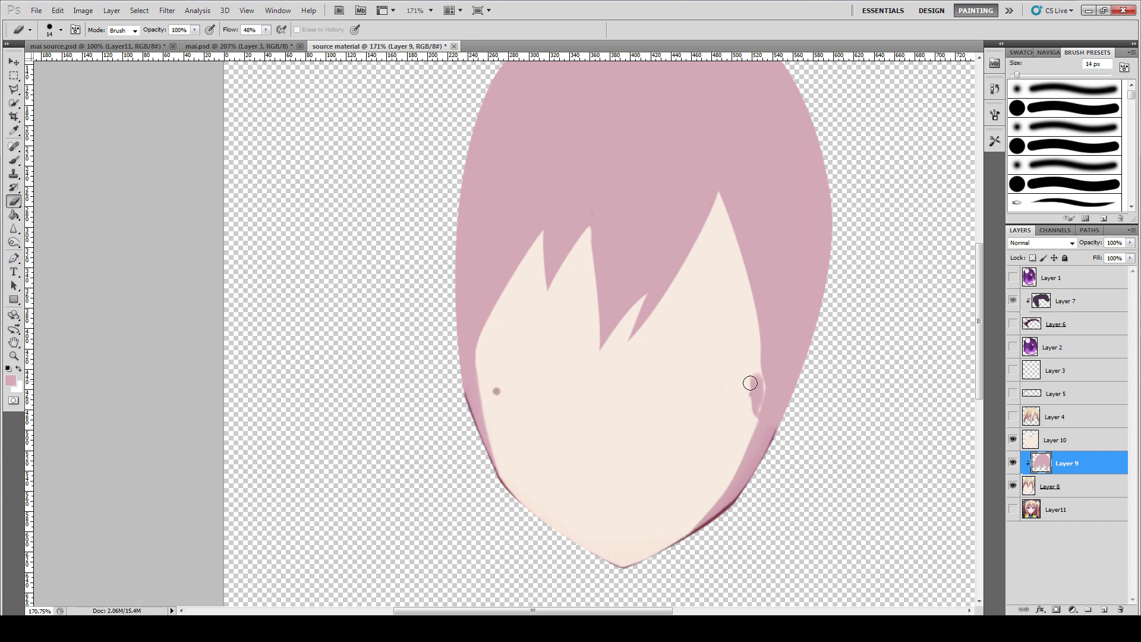
drag(750, 383, 749, 402)
click(14, 160)
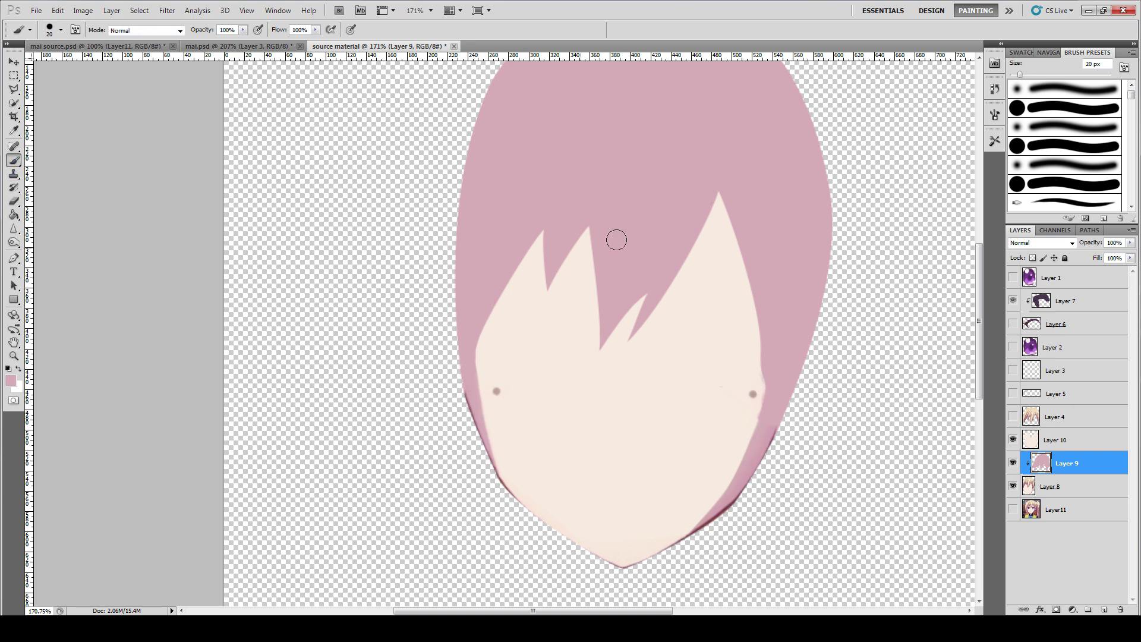
drag(679, 221, 567, 245)
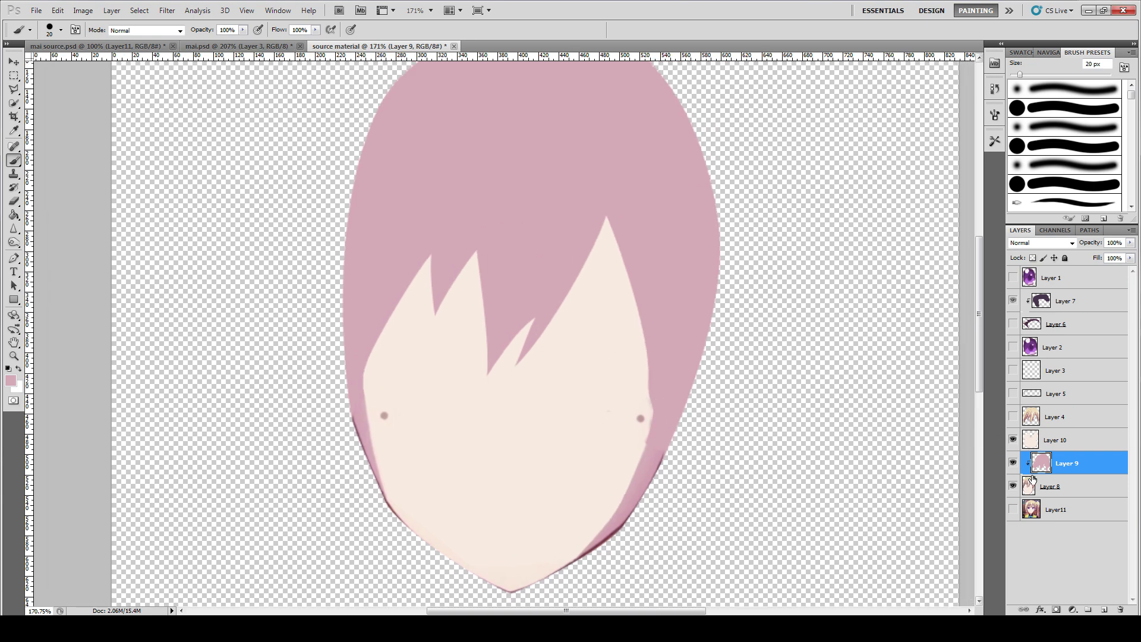